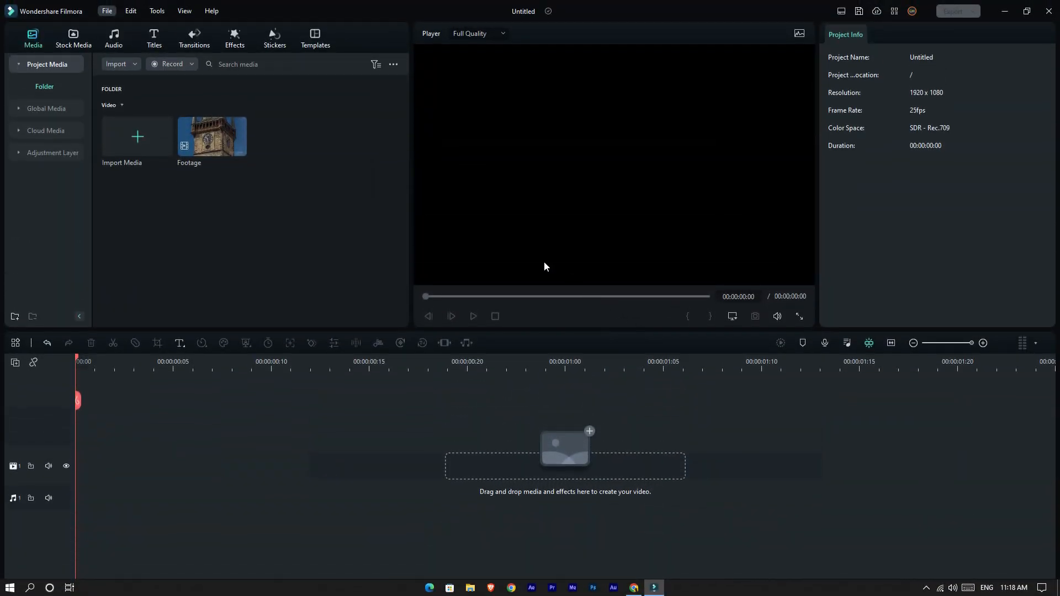
Step: Place the Footage clip at the start of the first video track and scrub through it
{"action": "left_click_drag", "start_coordinate": [205, 134], "coordinate": [94, 475]}
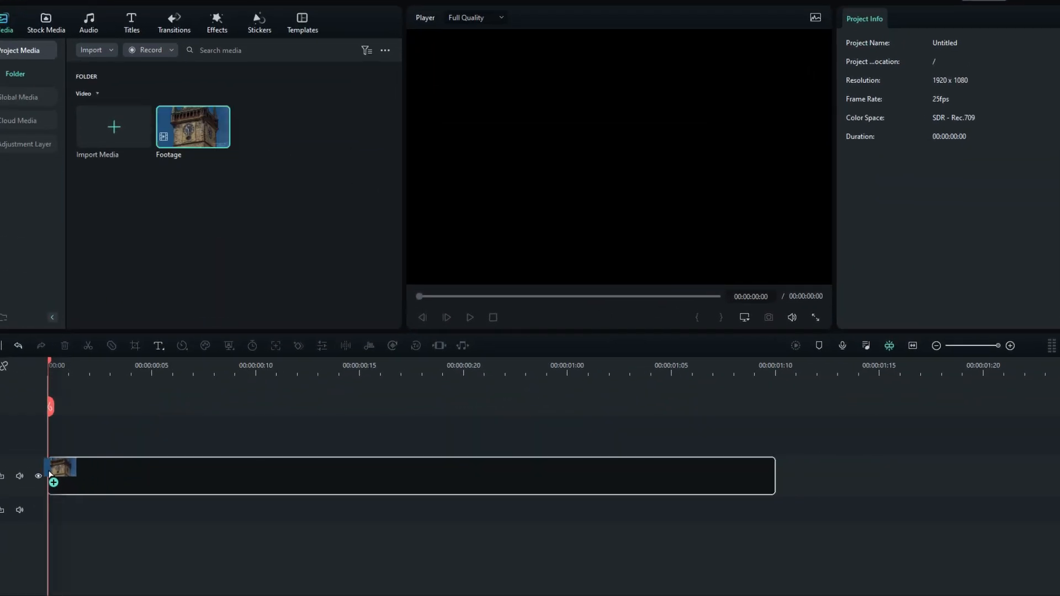
{"action": "left_click_drag", "start_coordinate": [72, 365], "coordinate": [420, 385]}
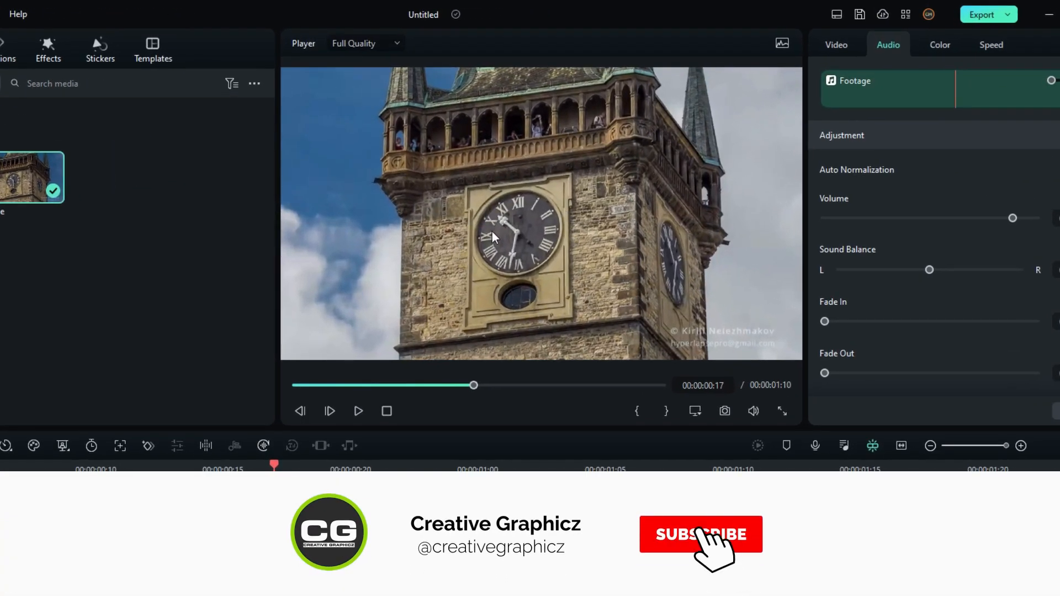
Step: Add timeline markers at 00:00:00:05 and 00:00:01:05 to bound the section of the tower footage
{"action": "left_click_drag", "start_coordinate": [532, 364], "coordinate": [226, 364]}
{"action": "left_click", "coordinate": [393, 395]}
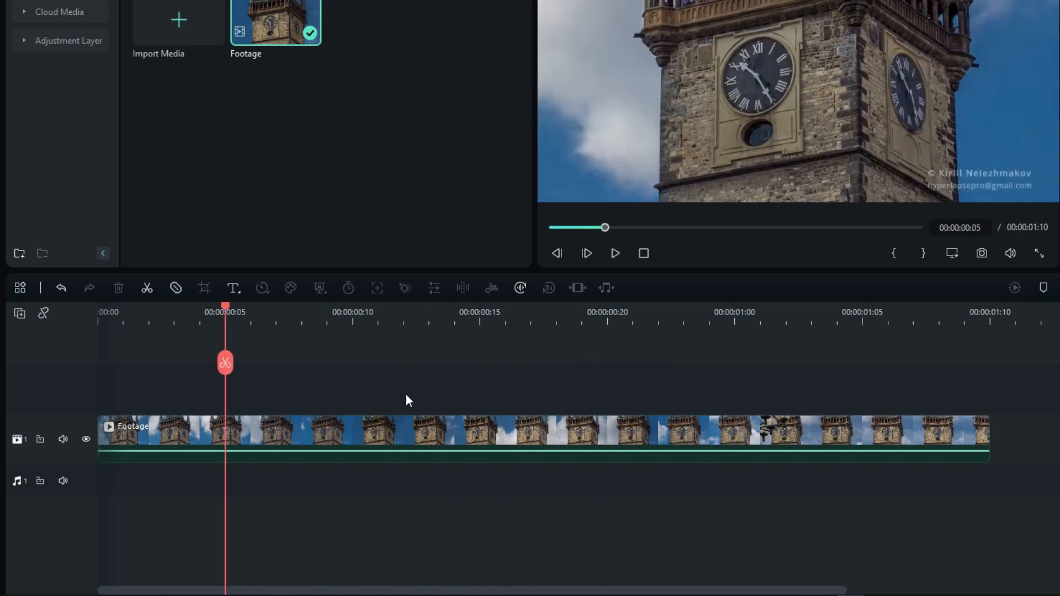
{"action": "left_click", "coordinate": [859, 319]}
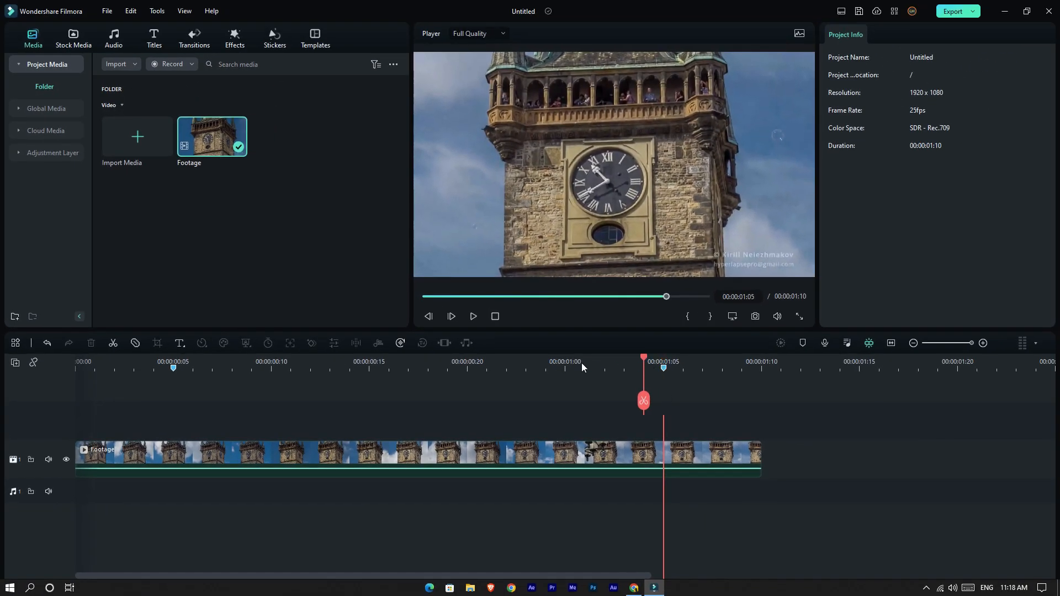
{"action": "left_click_drag", "start_coordinate": [755, 313], "coordinate": [788, 333]}
Step: Save a snapshot of every frame between the two markers, moving one frame at a time, and check the results
{"action": "left_click_drag", "start_coordinate": [607, 378], "coordinate": [181, 393]}
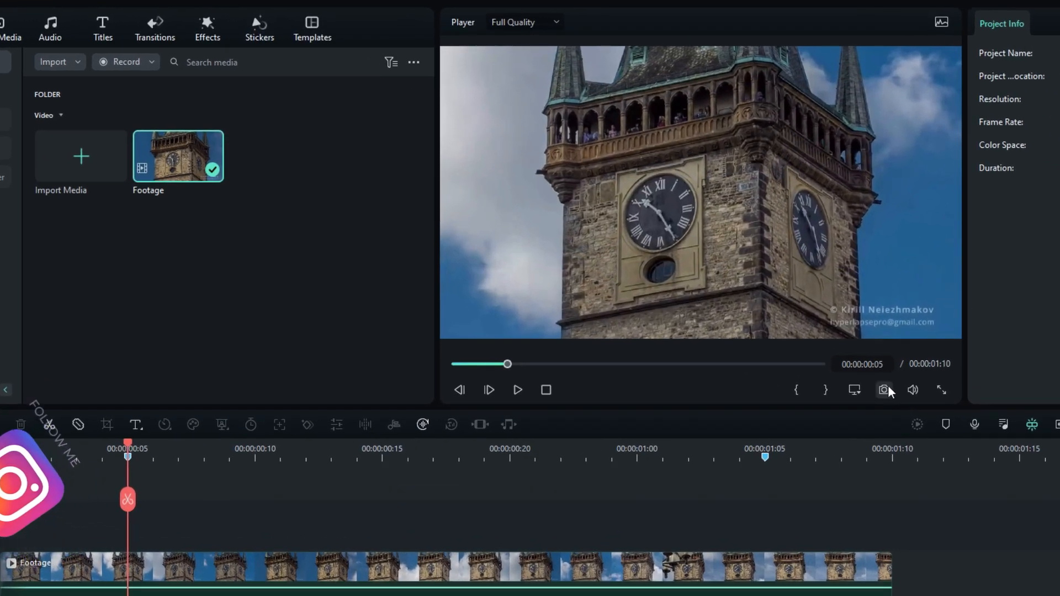
{"action": "left_click", "coordinate": [771, 316]}
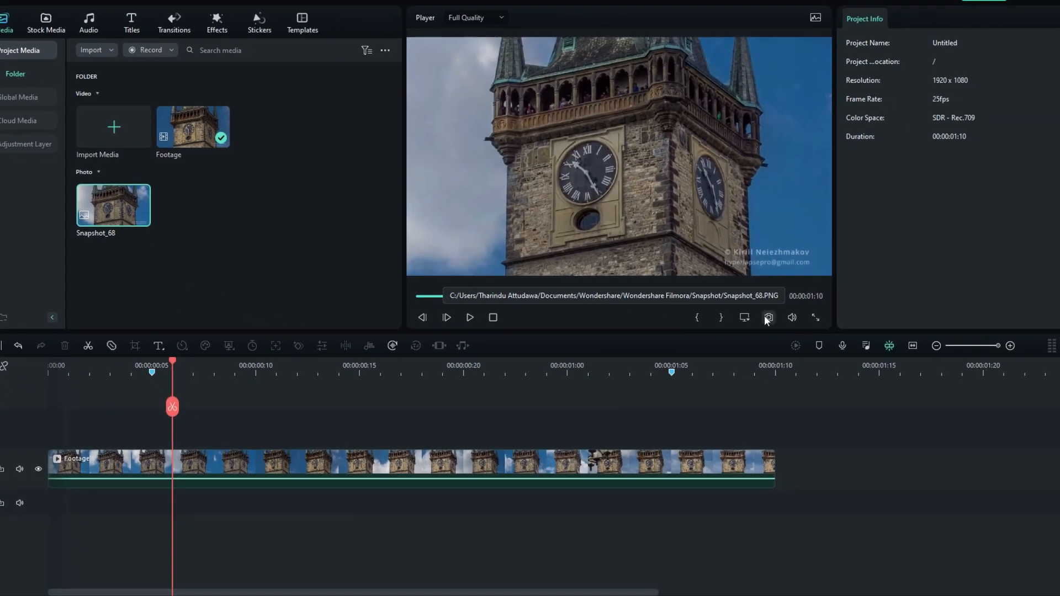
{"action": "left_click", "coordinate": [768, 318]}
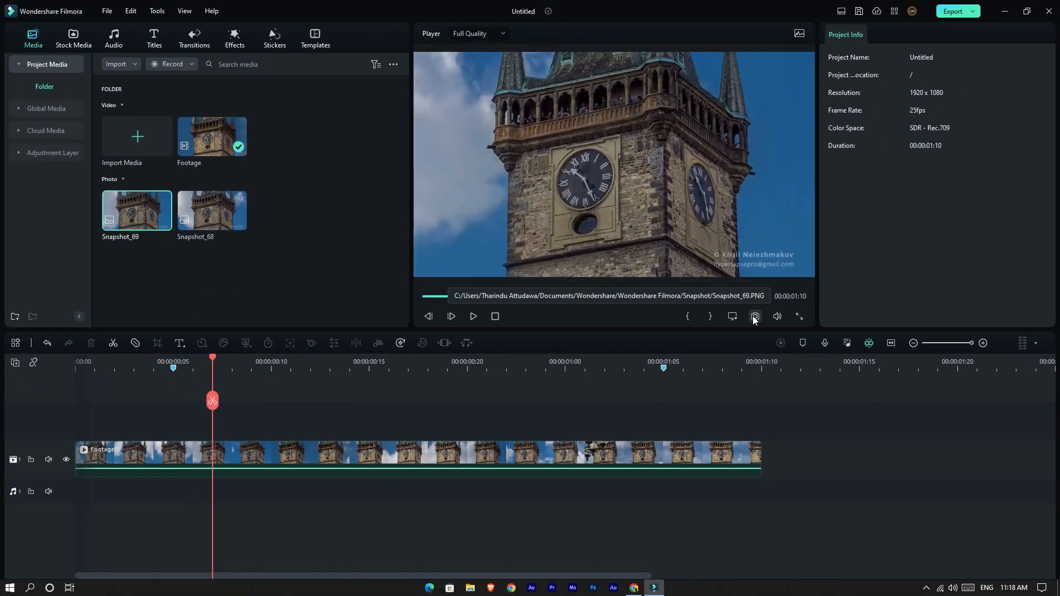
{"action": "key", "text": "Right"}
{"action": "left_click", "coordinate": [755, 318]}
{"action": "key", "text": "Right"}
{"action": "left_click", "coordinate": [755, 318]}
{"action": "key", "text": "Right"}
{"action": "left_click", "coordinate": [754, 317]}
{"action": "key", "text": "Right"}
{"action": "left_click", "coordinate": [755, 317]}
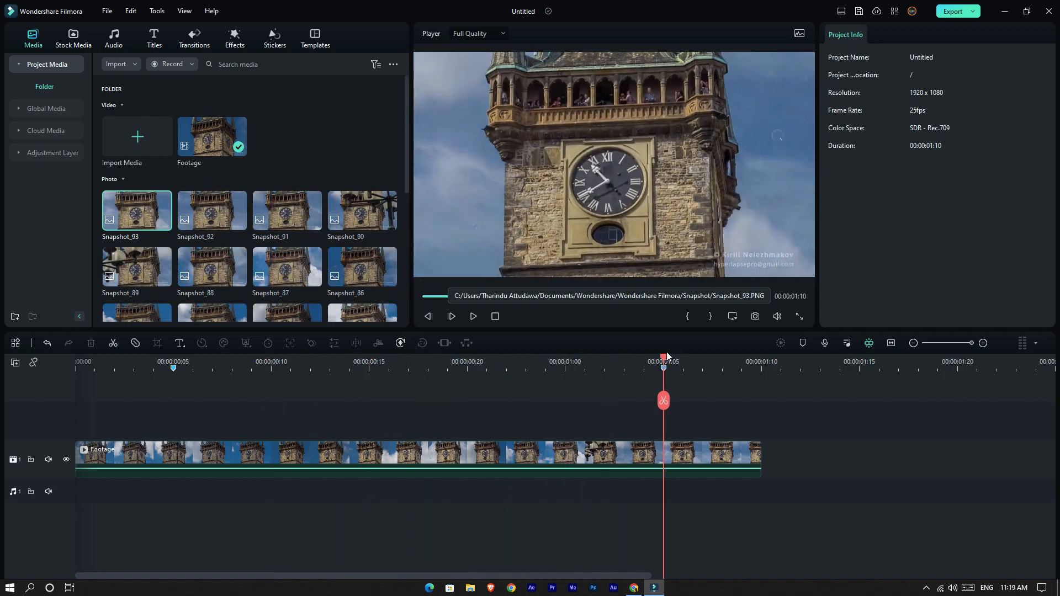
{"action": "left_click_drag", "start_coordinate": [664, 359], "coordinate": [464, 358]}
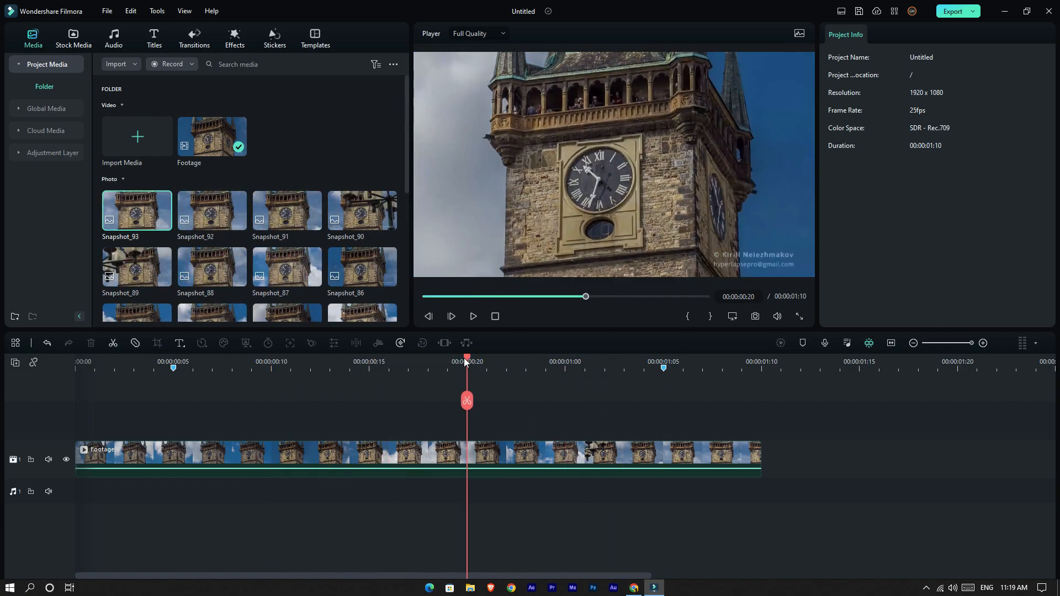
{"action": "scroll", "coordinate": [243, 217], "scroll_direction": "down", "scroll_amount": 5}
{"action": "scroll", "coordinate": [236, 218], "scroll_direction": "up", "scroll_amount": 5}
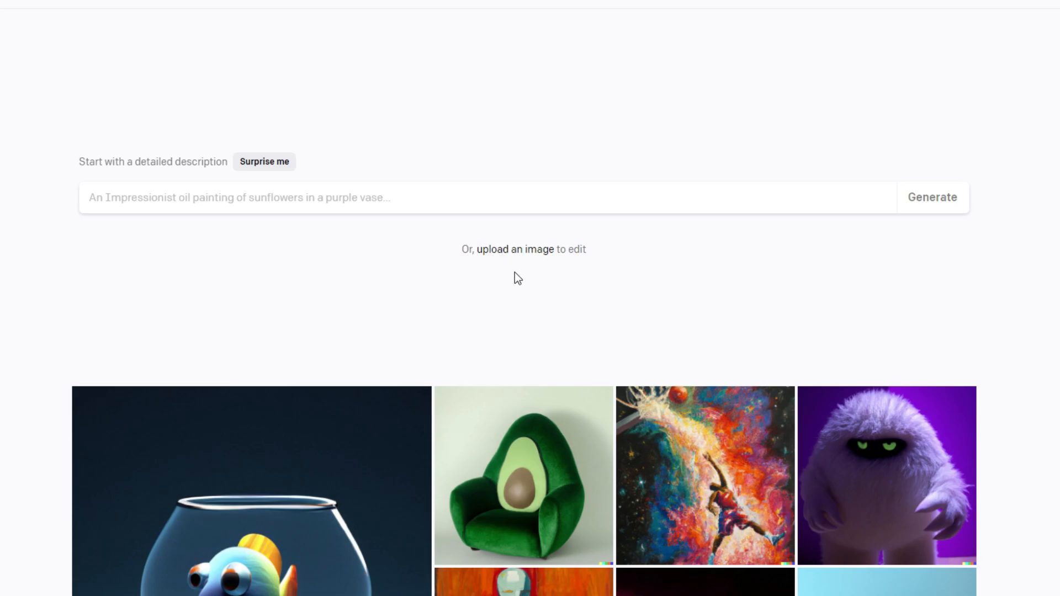
Step: Switch to DALL·E, start an image upload and browse to the Snapshot folder under Documents, Wondershare, Wondershare Filmora
{"action": "left_click", "coordinate": [496, 260]}
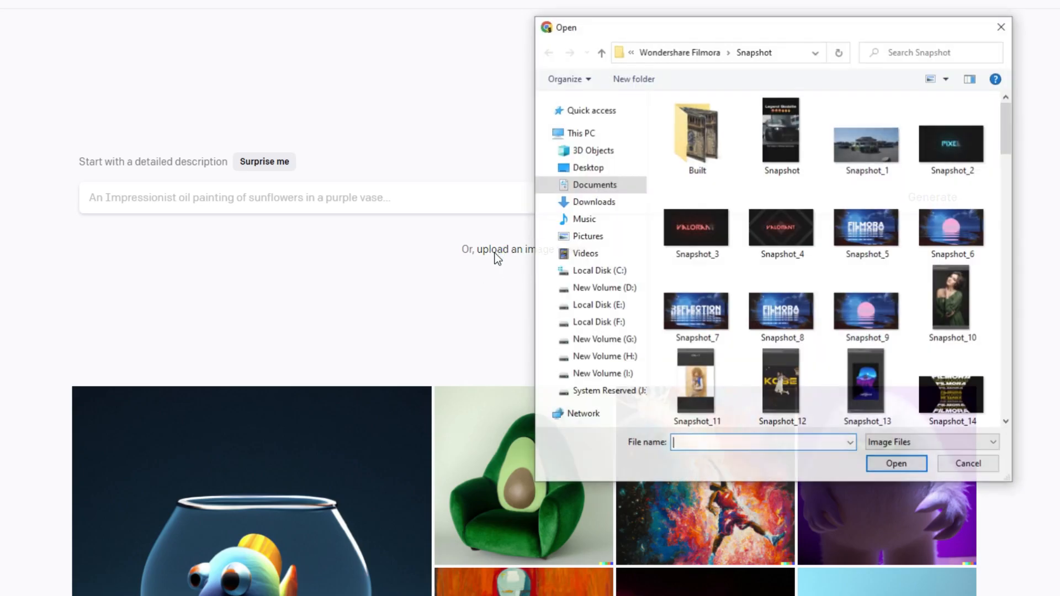
{"action": "left_click", "coordinate": [442, 232]}
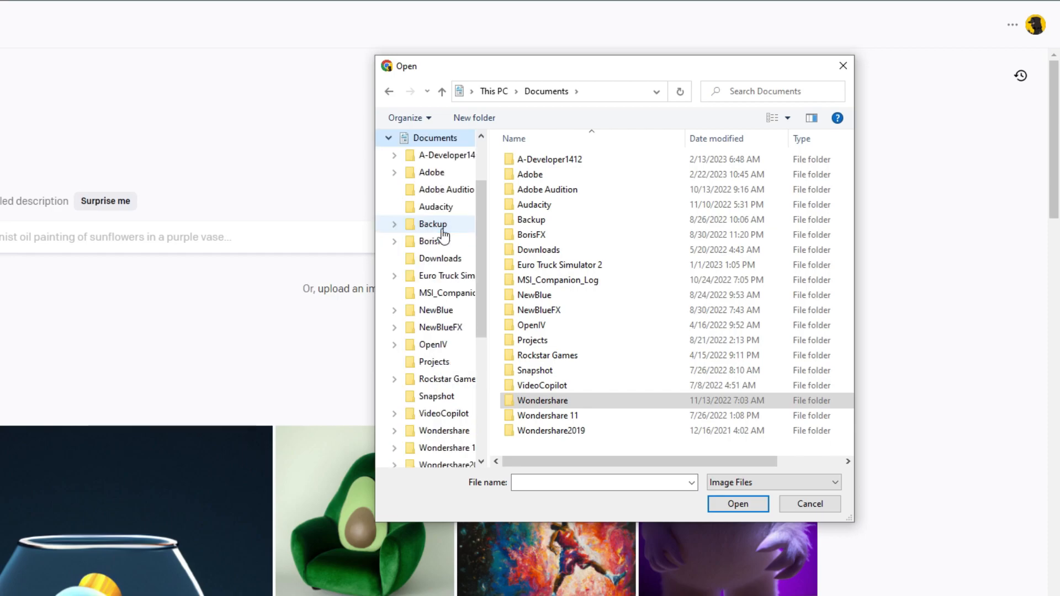
{"action": "double_click", "coordinate": [550, 399]}
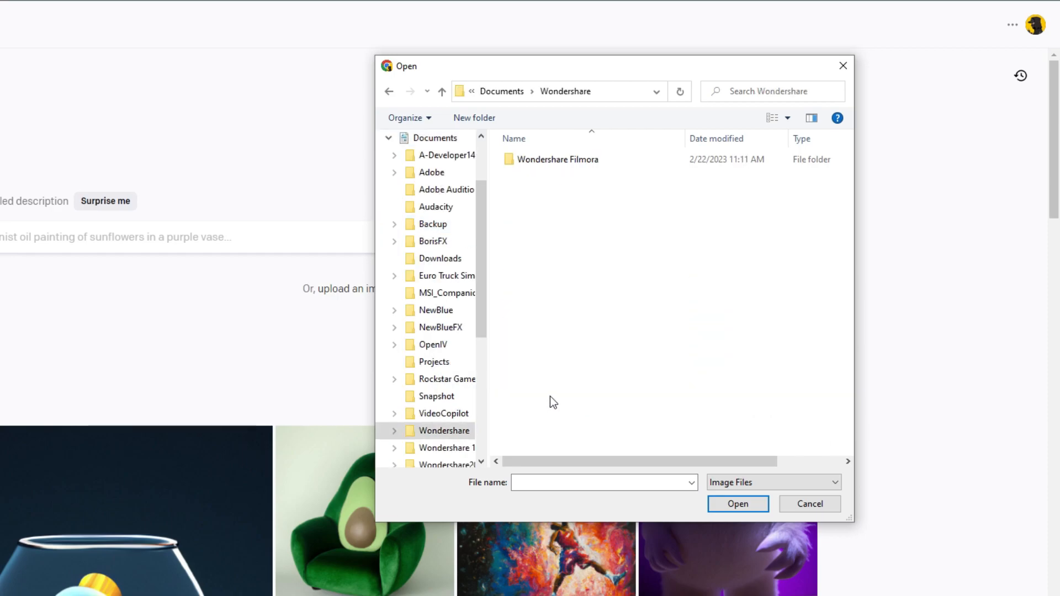
{"action": "double_click", "coordinate": [573, 161]}
{"action": "scroll", "coordinate": [586, 316], "scroll_direction": "down", "scroll_amount": 1}
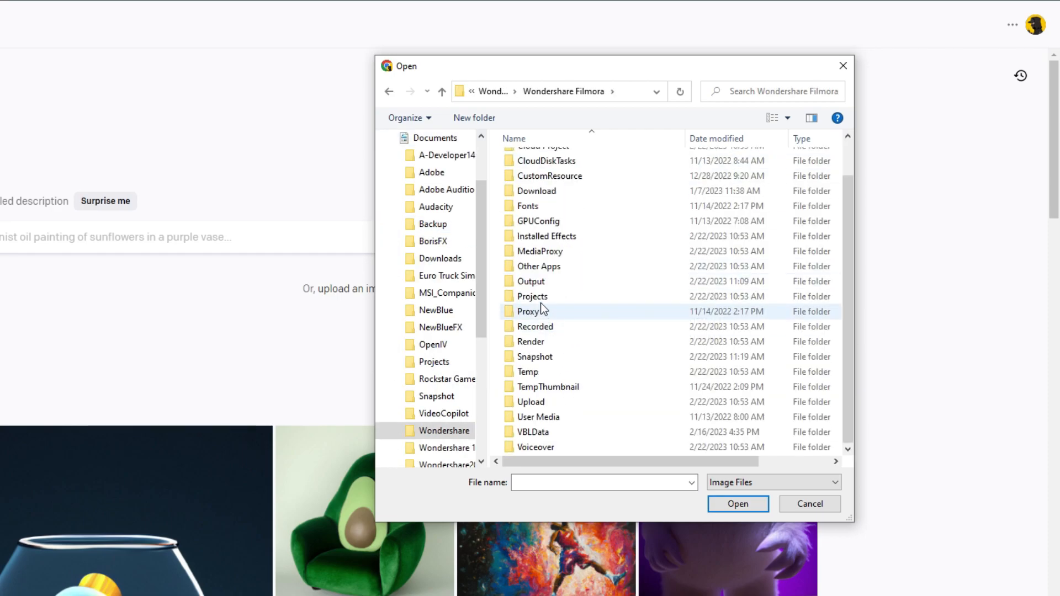
{"action": "double_click", "coordinate": [555, 355]}
Step: Upload the first clock tower snapshot without cropping and confirm its placement on the canvas
{"action": "scroll", "coordinate": [670, 296], "scroll_direction": "down", "scroll_amount": 10}
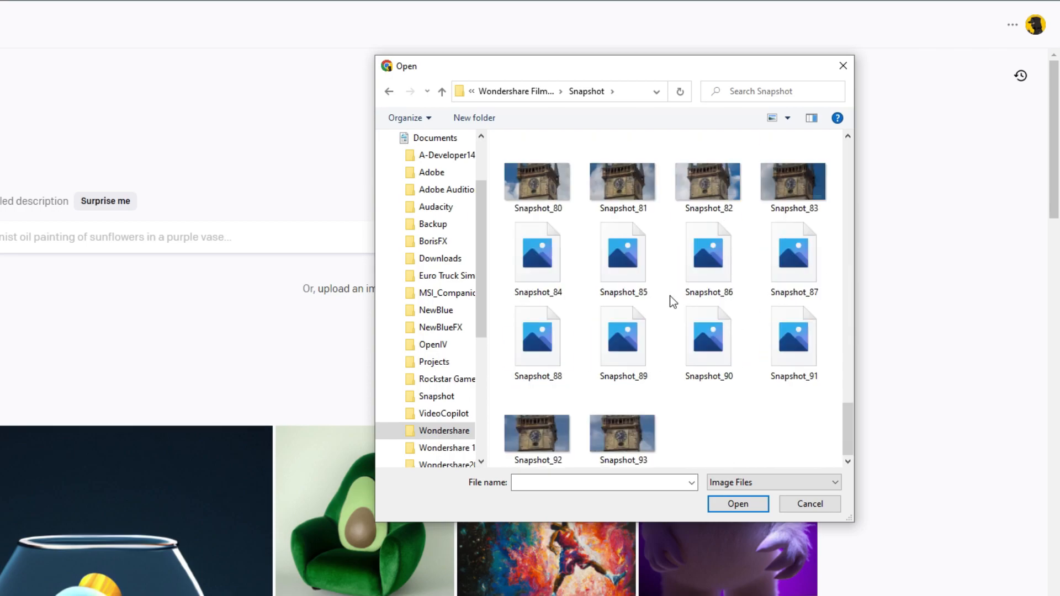
{"action": "scroll", "coordinate": [725, 310], "scroll_direction": "up", "scroll_amount": 5}
{"action": "scroll", "coordinate": [732, 311], "scroll_direction": "down", "scroll_amount": 2}
{"action": "left_click", "coordinate": [516, 247]}
{"action": "left_click", "coordinate": [724, 503]}
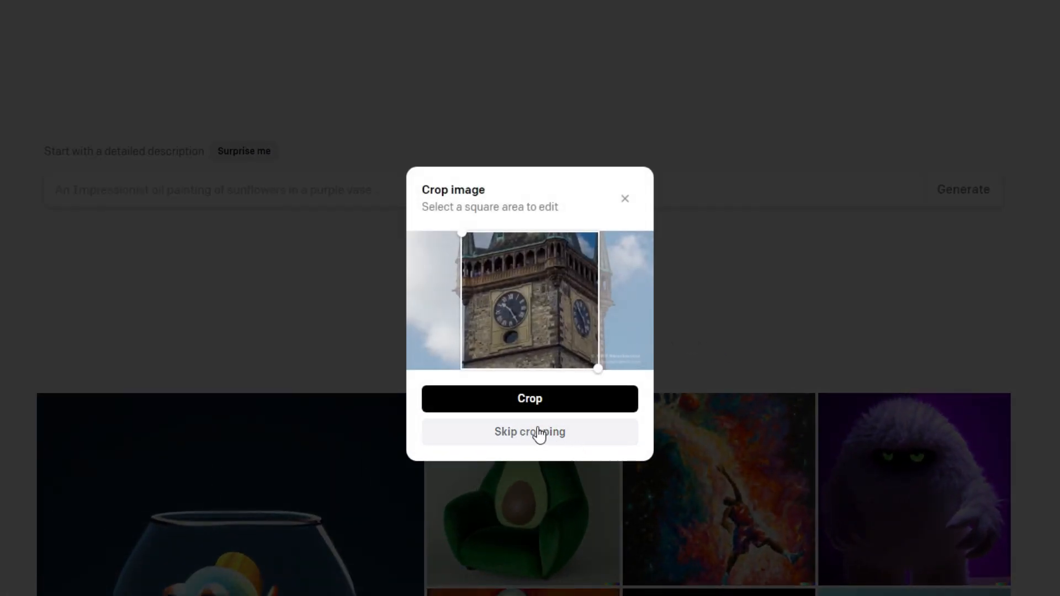
{"action": "left_click", "coordinate": [526, 432]}
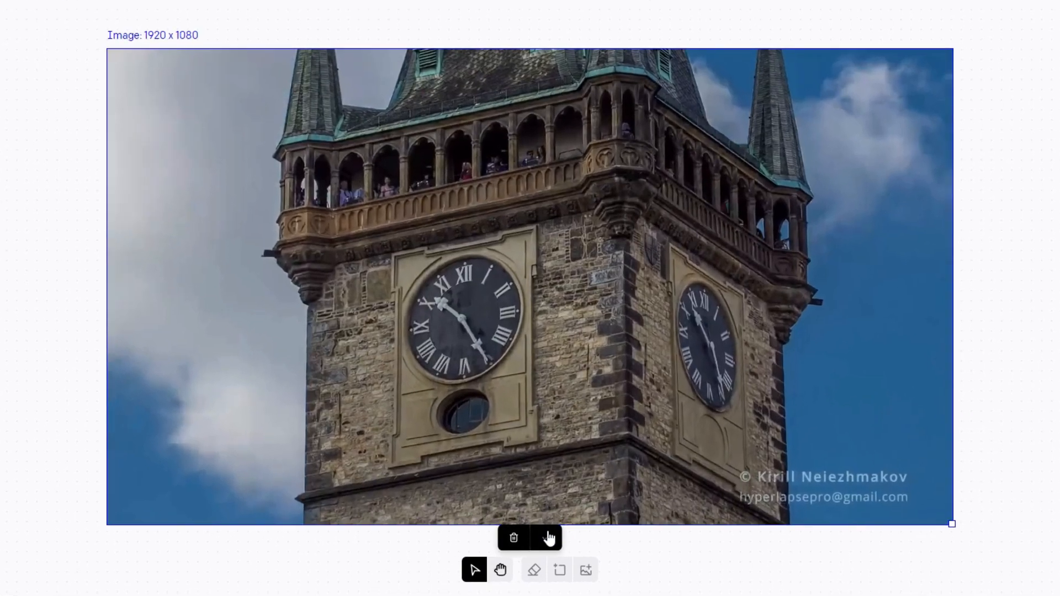
{"action": "left_click", "coordinate": [555, 544]}
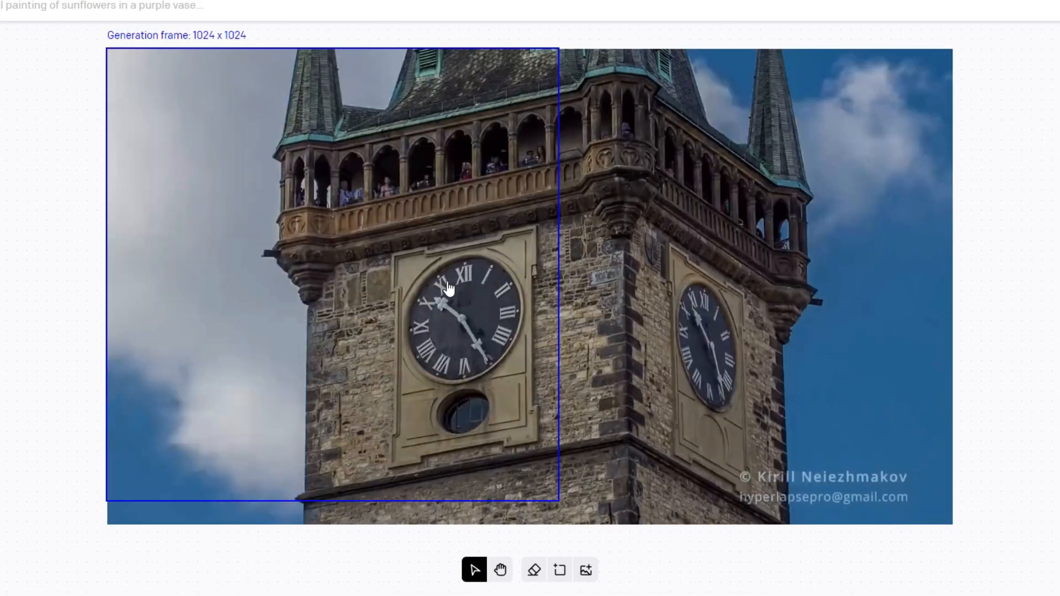
Step: Erase the front clock face within a generation frame centred on it and generate a "realistic Lizard eye" in its place
{"action": "left_click_drag", "start_coordinate": [401, 240], "coordinate": [507, 238]}
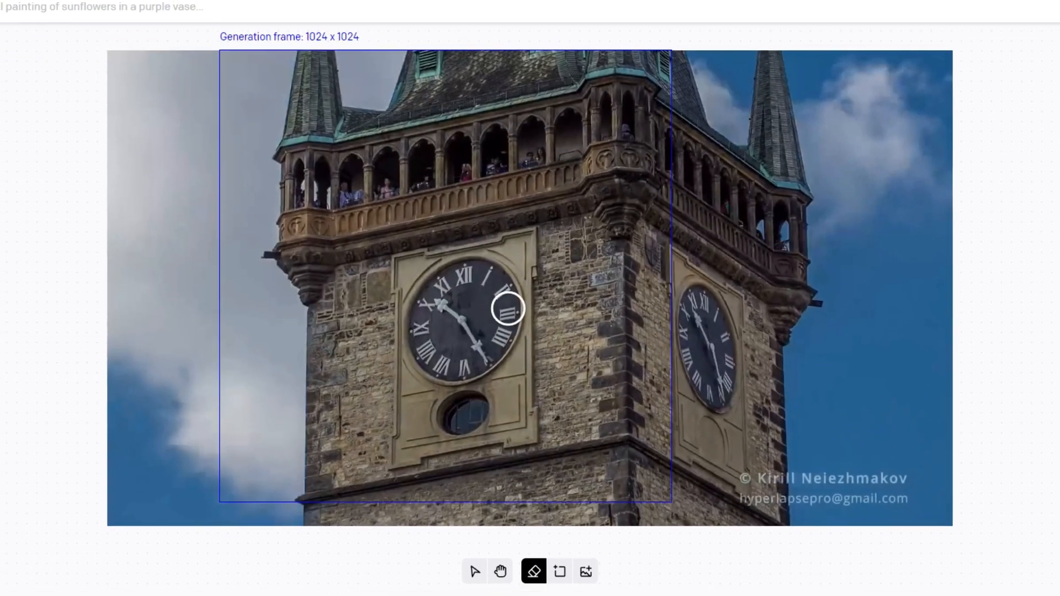
{"action": "mouse_move", "coordinate": [482, 282]}
{"action": "left_mouse_down"}
{"action": "mouse_move", "coordinate": [431, 342]}
{"action": "mouse_move", "coordinate": [451, 332]}
{"action": "mouse_move", "coordinate": [487, 280]}
{"action": "left_mouse_up"}
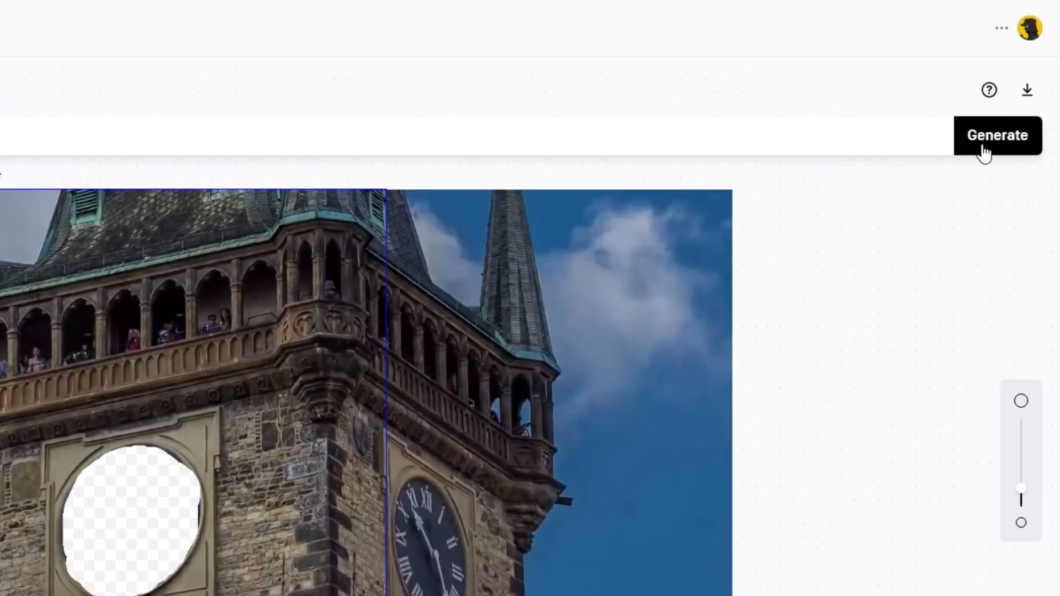
{"action": "left_click", "coordinate": [978, 138]}
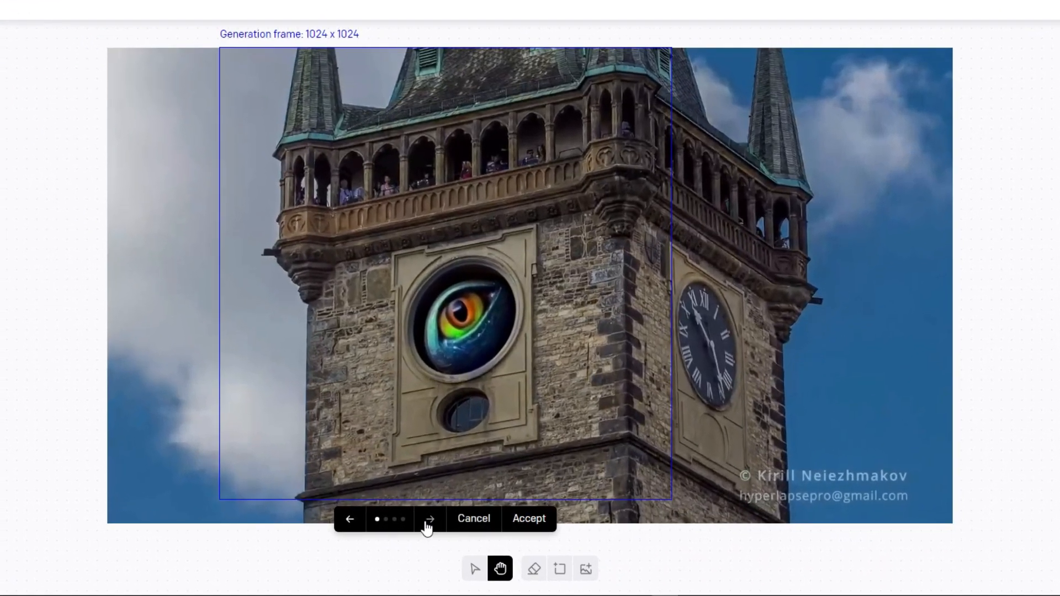
Step: Compare the generated eyes, accept the first variation and download the edited image
{"action": "left_click", "coordinate": [430, 522]}
{"action": "left_click", "coordinate": [430, 521]}
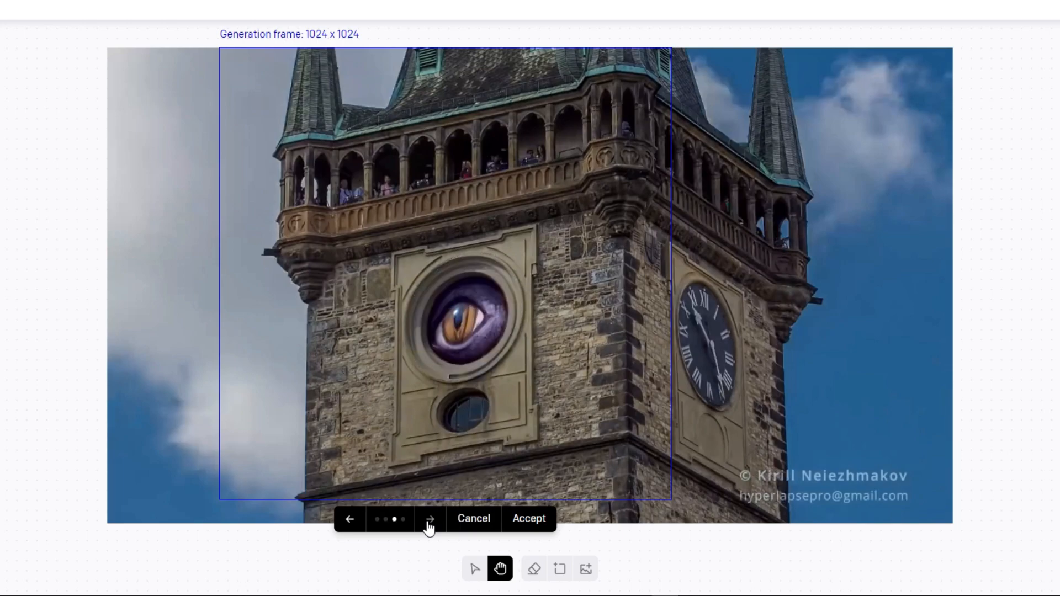
{"action": "left_click", "coordinate": [429, 522]}
{"action": "left_click", "coordinate": [429, 522]}
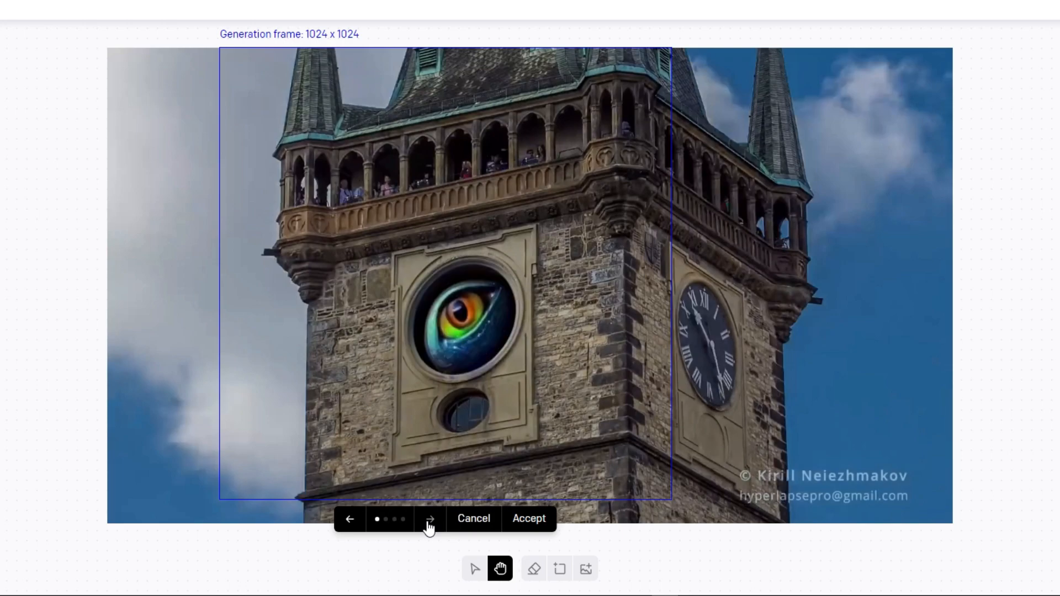
{"action": "left_click", "coordinate": [430, 522]}
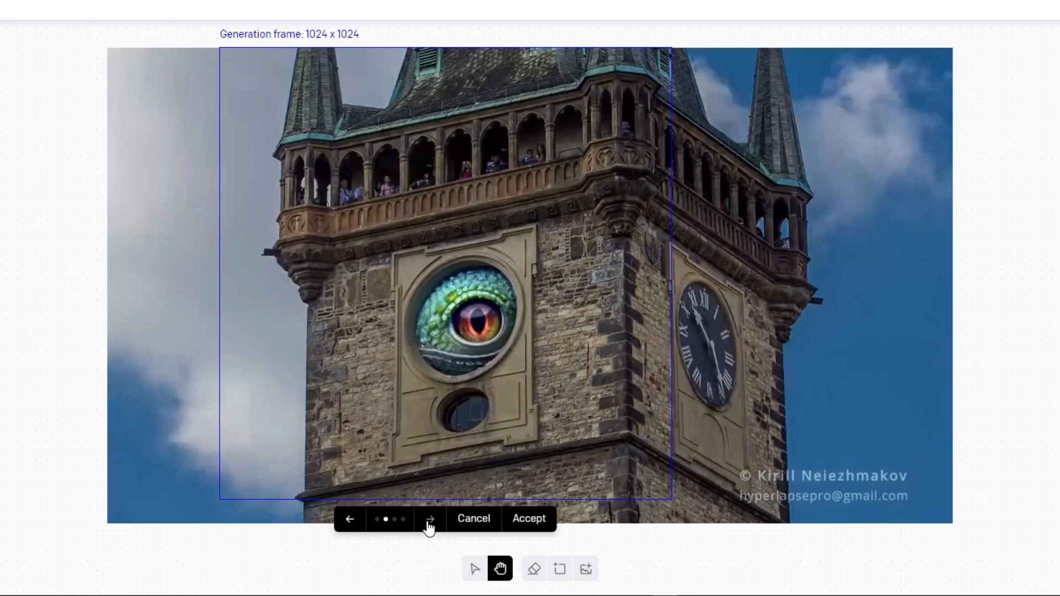
{"action": "left_click", "coordinate": [430, 522]}
{"action": "left_click", "coordinate": [430, 522]}
{"action": "left_click", "coordinate": [429, 522]}
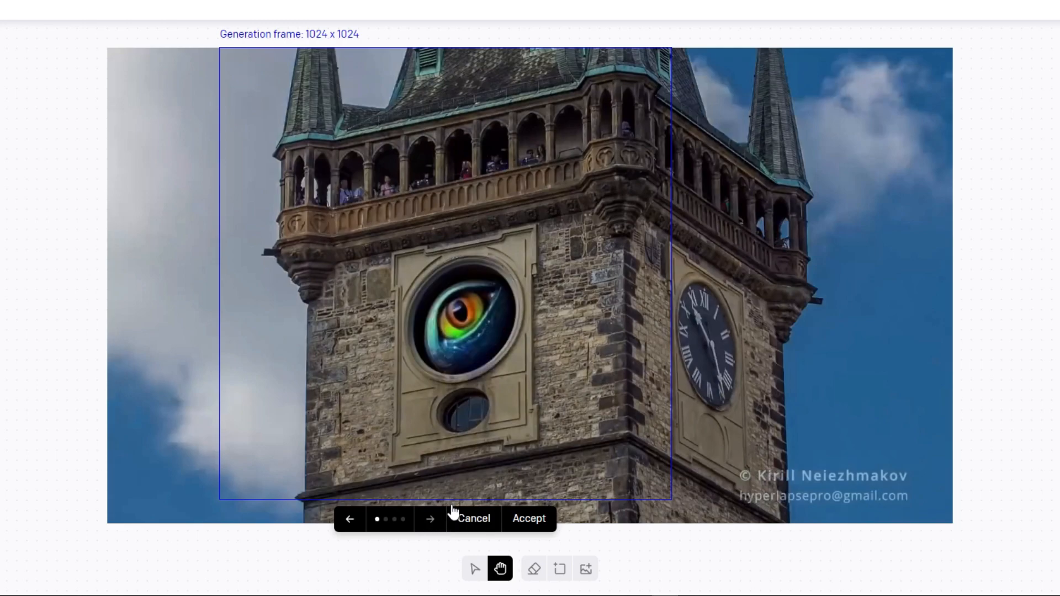
{"action": "left_click", "coordinate": [530, 521]}
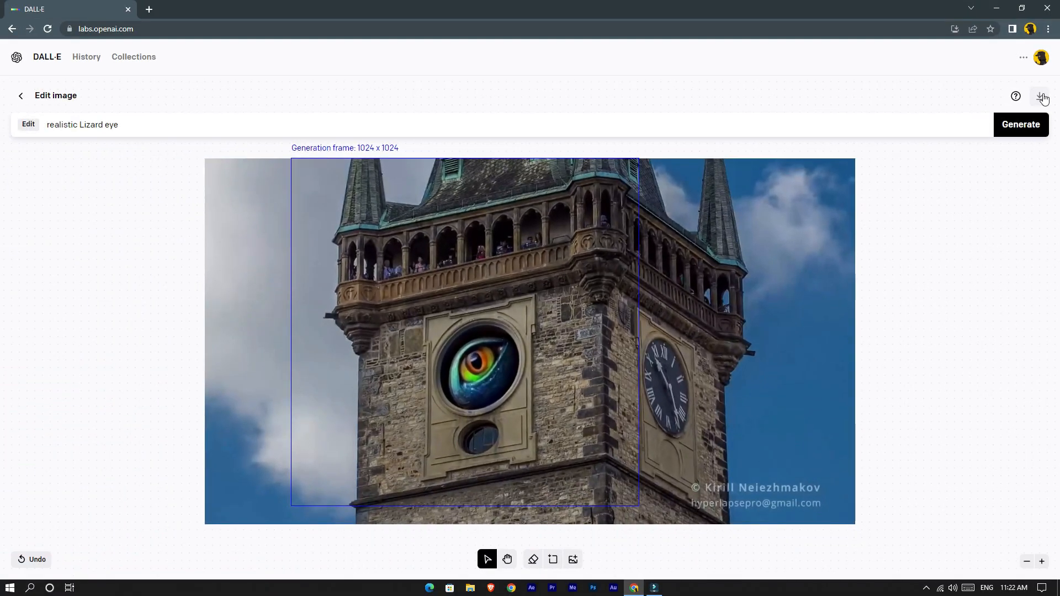
{"action": "left_click", "coordinate": [1042, 97]}
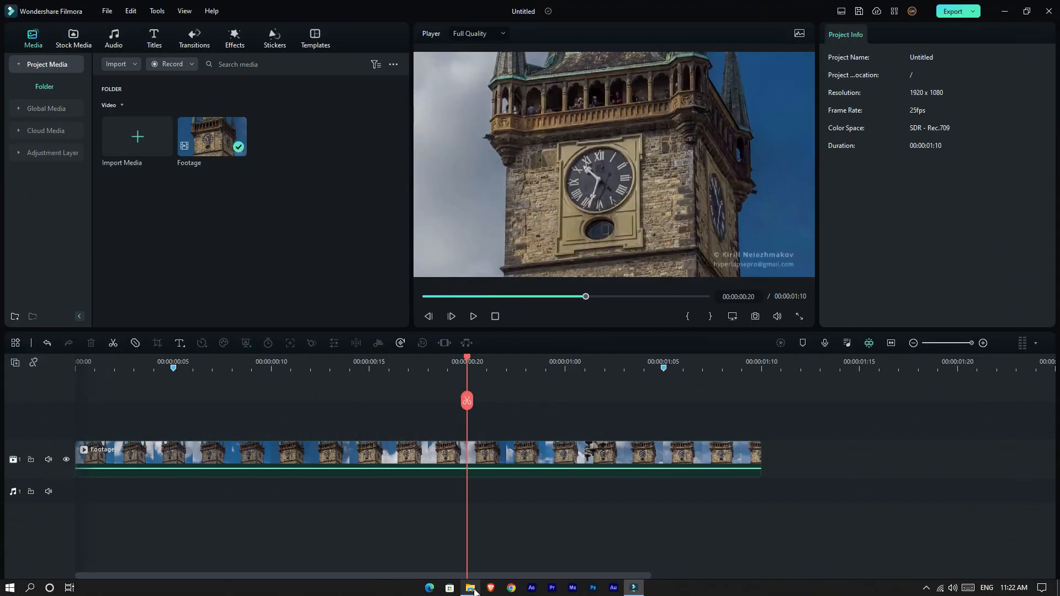
Step: Switch to Filmora and import all 26 edited images from the Tower folder on the Desktop into the project media
{"action": "left_click", "coordinate": [470, 588]}
{"action": "scroll", "coordinate": [755, 297], "scroll_direction": "down", "scroll_amount": 2}
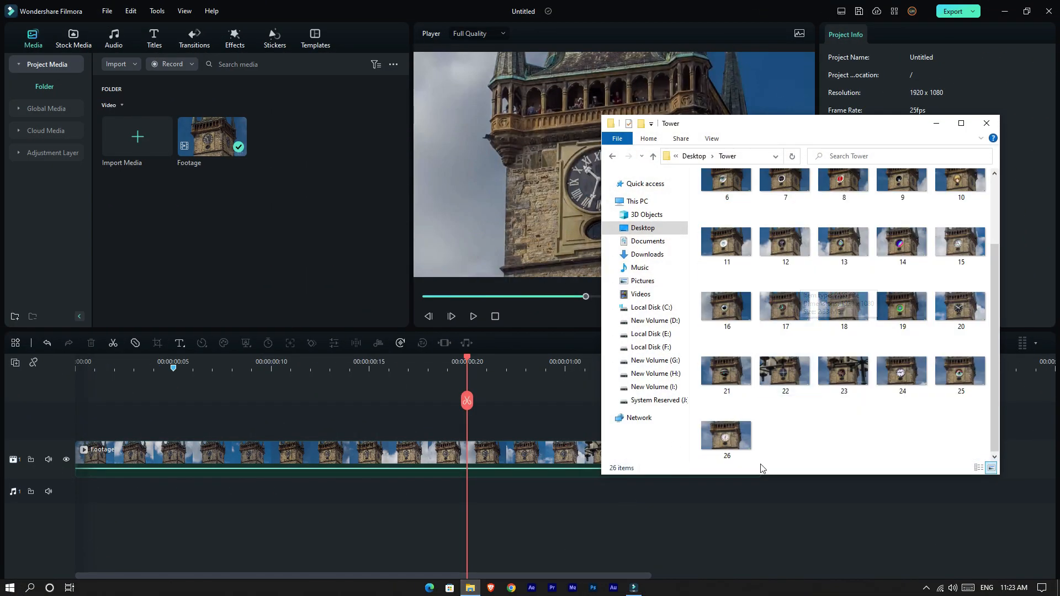
{"action": "left_click", "coordinate": [727, 436]}
{"action": "key", "text": "ctrl+a"}
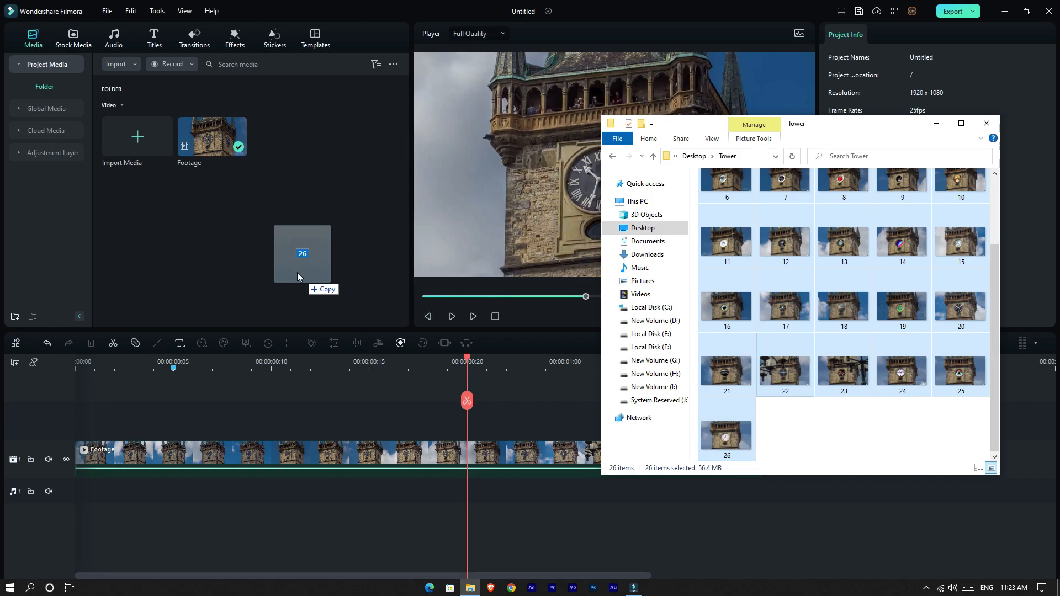
{"action": "left_click_drag", "start_coordinate": [310, 282], "coordinate": [266, 247]}
{"action": "left_click", "coordinate": [326, 163]}
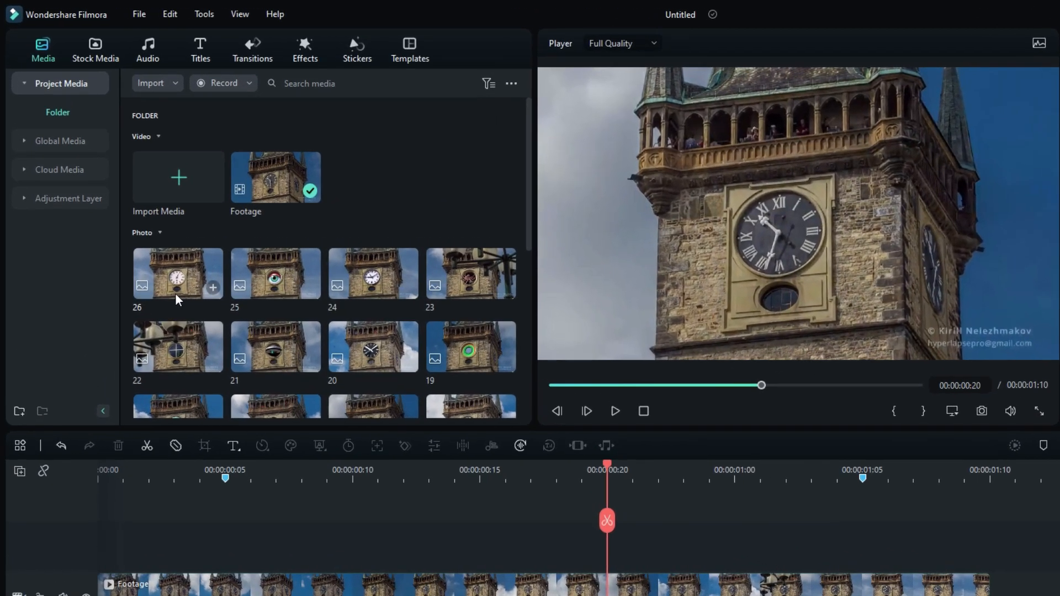
Step: Stack images 1 to 26 in order on separate tracks above the footage, all starting at the 00:00:00:05 marker
{"action": "scroll", "coordinate": [329, 307], "scroll_direction": "down", "scroll_amount": 5}
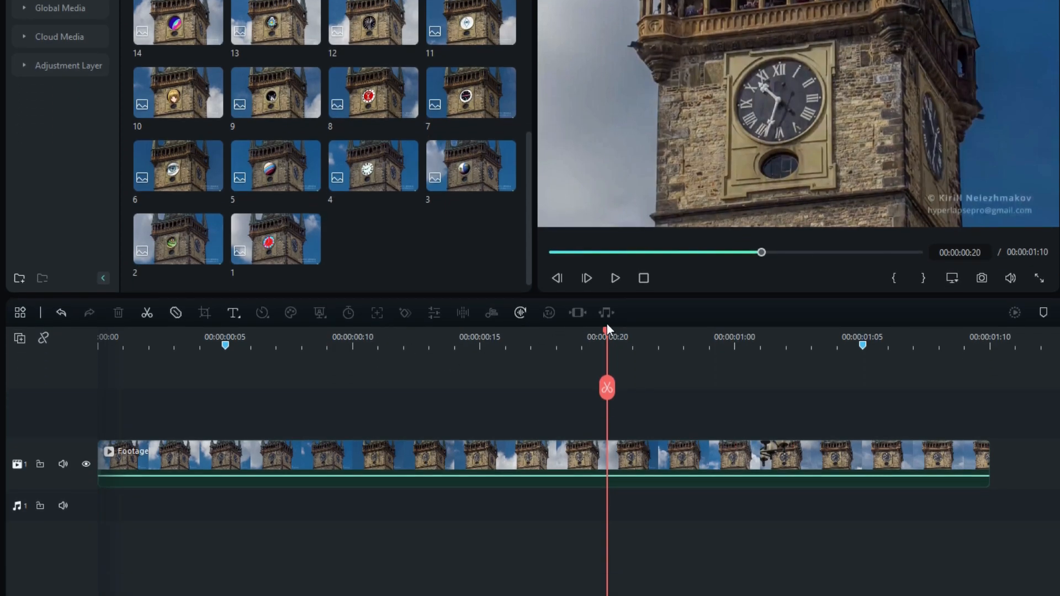
{"action": "left_click_drag", "start_coordinate": [607, 331], "coordinate": [227, 362]}
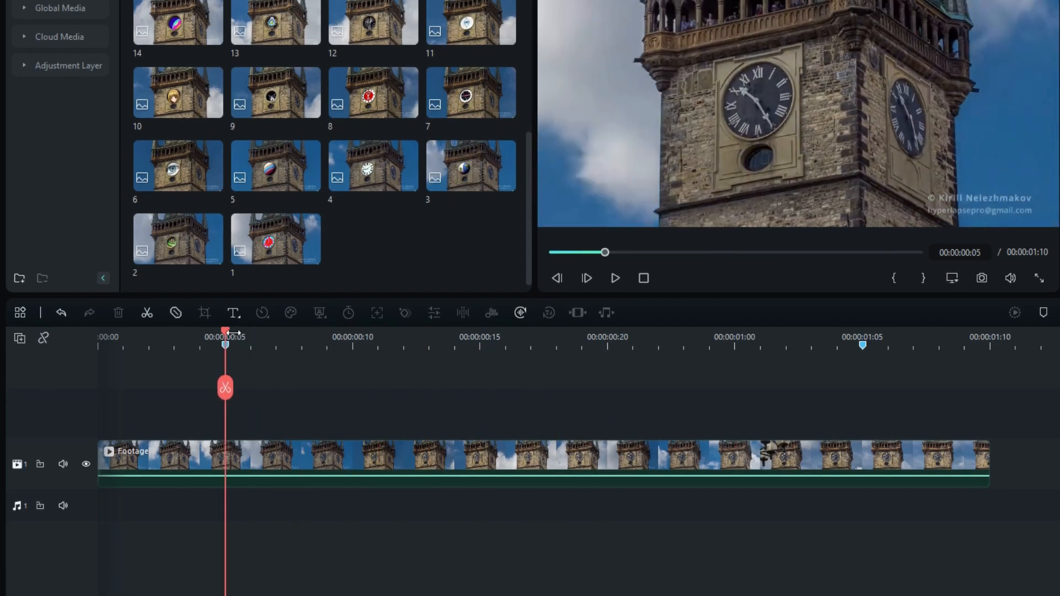
{"action": "left_click_drag", "start_coordinate": [317, 380], "coordinate": [232, 419]}
{"action": "left_click_drag", "start_coordinate": [181, 241], "coordinate": [231, 406]}
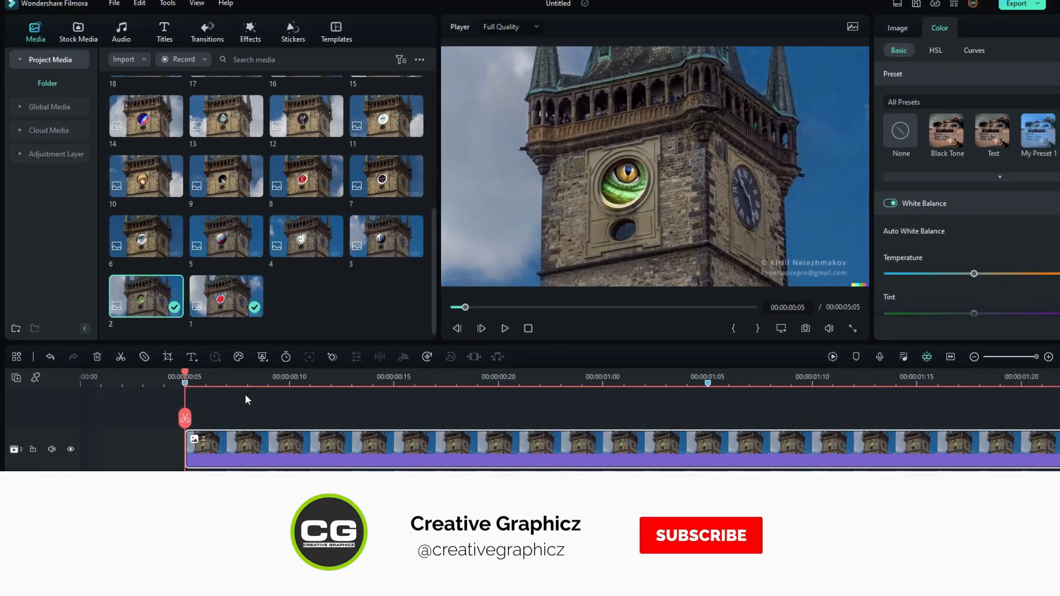
{"action": "left_click_drag", "start_coordinate": [246, 403], "coordinate": [190, 415]}
{"action": "left_click_drag", "start_coordinate": [222, 243], "coordinate": [191, 415]}
{"action": "left_click_drag", "start_coordinate": [145, 243], "coordinate": [191, 415]}
{"action": "left_click_drag", "start_coordinate": [380, 184], "coordinate": [190, 414]}
{"action": "left_click_drag", "start_coordinate": [301, 183], "coordinate": [191, 414]}
{"action": "left_click_drag", "start_coordinate": [222, 183], "coordinate": [191, 414]}
{"action": "left_click_drag", "start_coordinate": [145, 183], "coordinate": [190, 414]}
{"action": "left_click_drag", "start_coordinate": [380, 125], "coordinate": [190, 414]}
{"action": "left_click_drag", "start_coordinate": [144, 122], "coordinate": [191, 414]}
{"action": "scroll", "coordinate": [302, 143], "scroll_direction": "up", "scroll_amount": 1}
{"action": "left_click_drag", "start_coordinate": [380, 135], "coordinate": [193, 415]}
{"action": "left_click_drag", "start_coordinate": [301, 134], "coordinate": [191, 414]}
{"action": "left_click_drag", "start_coordinate": [222, 135], "coordinate": [191, 414]}
{"action": "left_click_drag", "start_coordinate": [144, 134], "coordinate": [191, 415]}
{"action": "scroll", "coordinate": [380, 144], "scroll_direction": "up", "scroll_amount": 1}
{"action": "left_click_drag", "start_coordinate": [381, 155], "coordinate": [190, 415]}
{"action": "left_click_drag", "start_coordinate": [302, 155], "coordinate": [190, 415]}
{"action": "left_click_drag", "start_coordinate": [223, 154], "coordinate": [190, 415]}
{"action": "left_click_drag", "start_coordinate": [144, 154], "coordinate": [188, 417]}
Step: Split all stacked images at 00:00:00:06 and delete the parts after the cut, leaving each one frame long
{"action": "key", "text": "Right"}
{"action": "left_click_drag", "start_coordinate": [264, 401], "coordinate": [221, 432]}
{"action": "left_click", "coordinate": [203, 421]}
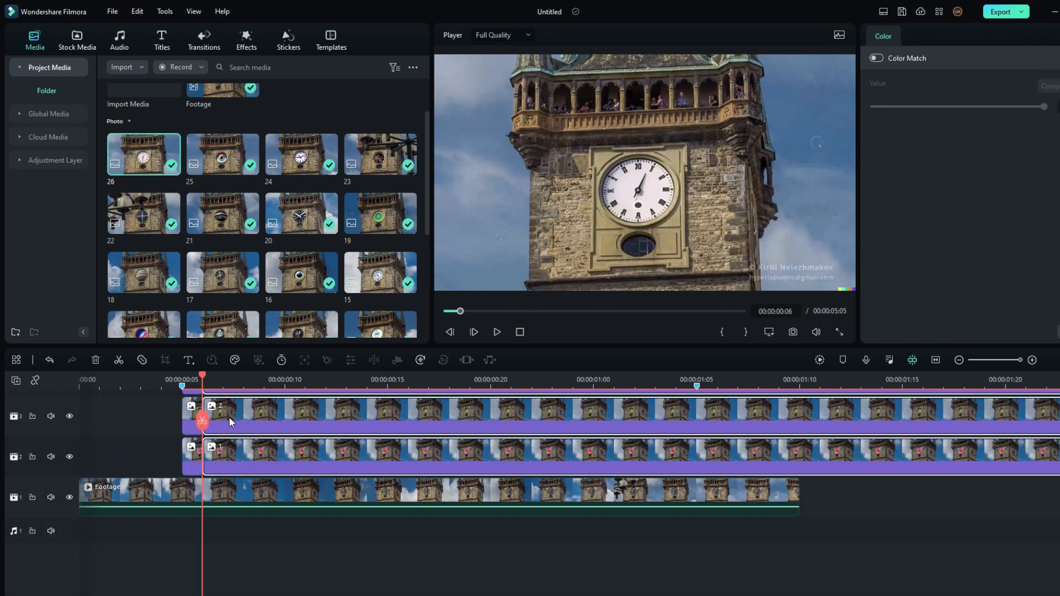
{"action": "key", "text": "Delete"}
Step: Stagger the one-frame images in a staircase across the tracks, each starting one frame after the previous image
{"action": "left_click_drag", "start_coordinate": [162, 431], "coordinate": [193, 387]}
{"action": "scroll", "coordinate": [221, 470], "scroll_direction": "down", "scroll_amount": 20}
{"action": "scroll", "coordinate": [221, 470], "scroll_direction": "up", "scroll_amount": 2}
{"action": "left_click_drag", "start_coordinate": [193, 487], "coordinate": [213, 528]}
{"action": "left_click", "coordinate": [214, 522], "text": "ctrl"}
{"action": "left_click", "coordinate": [236, 509], "text": "ctrl"}
{"action": "left_click_drag", "start_coordinate": [214, 486], "coordinate": [254, 526]}
{"action": "left_click", "coordinate": [254, 521], "text": "ctrl"}
{"action": "left_click", "coordinate": [275, 521], "text": "ctrl"}
{"action": "left_click_drag", "start_coordinate": [254, 486], "coordinate": [296, 525]}
{"action": "left_click", "coordinate": [296, 522], "text": "ctrl"}
{"action": "left_click_drag", "start_coordinate": [296, 485], "coordinate": [317, 525]}
{"action": "left_click", "coordinate": [317, 522], "text": "ctrl"}
{"action": "left_click_drag", "start_coordinate": [419, 486], "coordinate": [460, 526]}
{"action": "left_click_drag", "start_coordinate": [459, 486], "coordinate": [480, 527]}
{"action": "left_click_drag", "start_coordinate": [480, 485], "coordinate": [521, 526]}
{"action": "left_click_drag", "start_coordinate": [521, 486], "coordinate": [542, 526]}
{"action": "left_click_drag", "start_coordinate": [541, 486], "coordinate": [582, 526]}
{"action": "left_click_drag", "start_coordinate": [582, 485], "coordinate": [603, 526]}
{"action": "left_click_drag", "start_coordinate": [603, 486], "coordinate": [644, 526]}
{"action": "left_click_drag", "start_coordinate": [644, 486], "coordinate": [685, 526]}
{"action": "left_click_drag", "start_coordinate": [685, 486], "coordinate": [707, 526]}
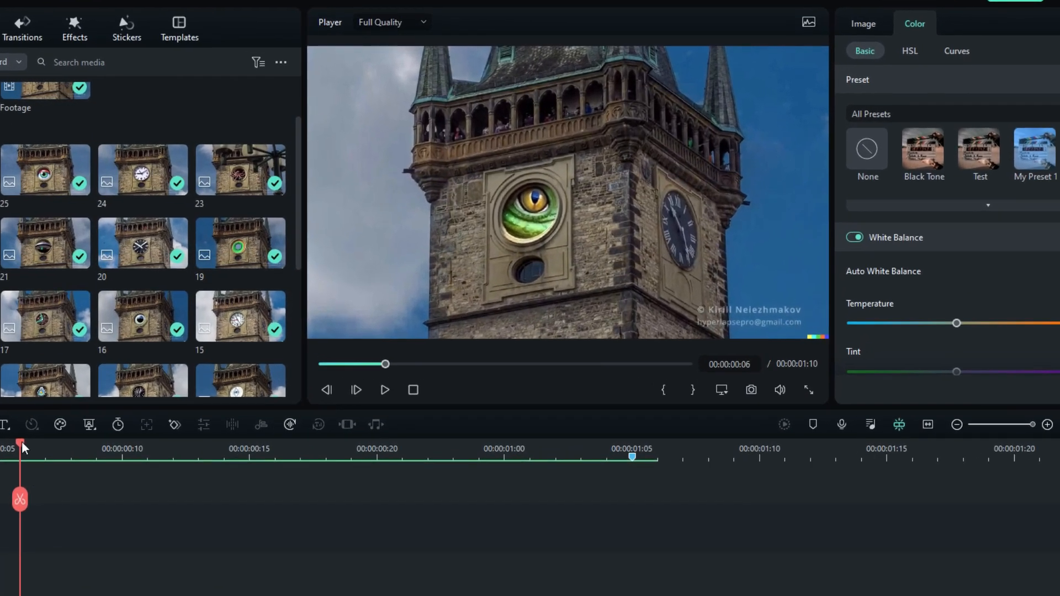
Step: Export the video locally as an MP4 named Ai Video, using the Normal New preset at Higher quality, 1920x1080 and 60 fps
{"action": "left_click_drag", "start_coordinate": [204, 374], "coordinate": [359, 383]}
{"action": "left_click_drag", "start_coordinate": [214, 453], "coordinate": [0, 552]}
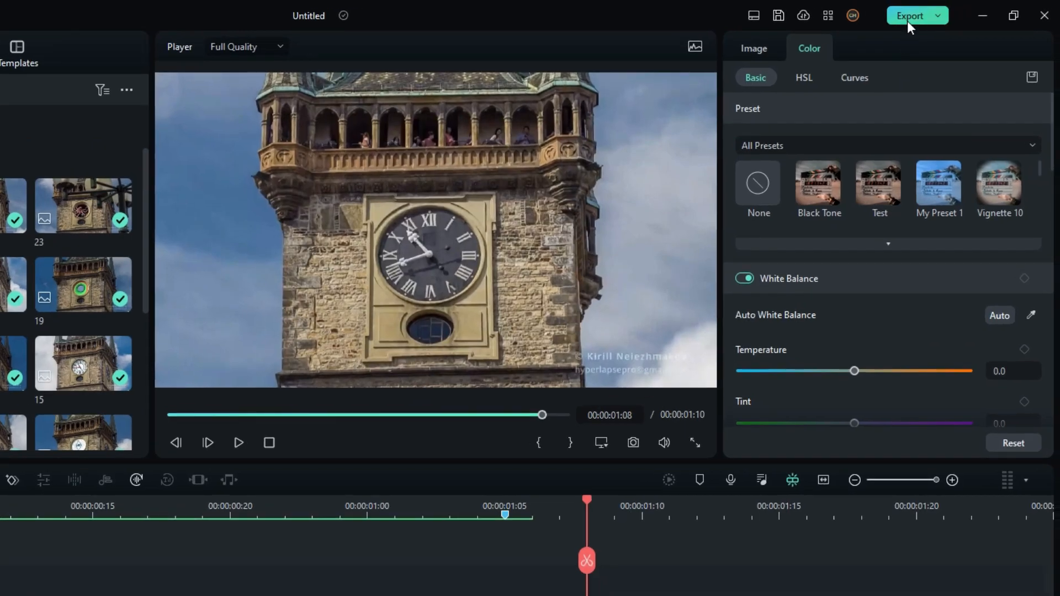
{"action": "left_click", "coordinate": [906, 21]}
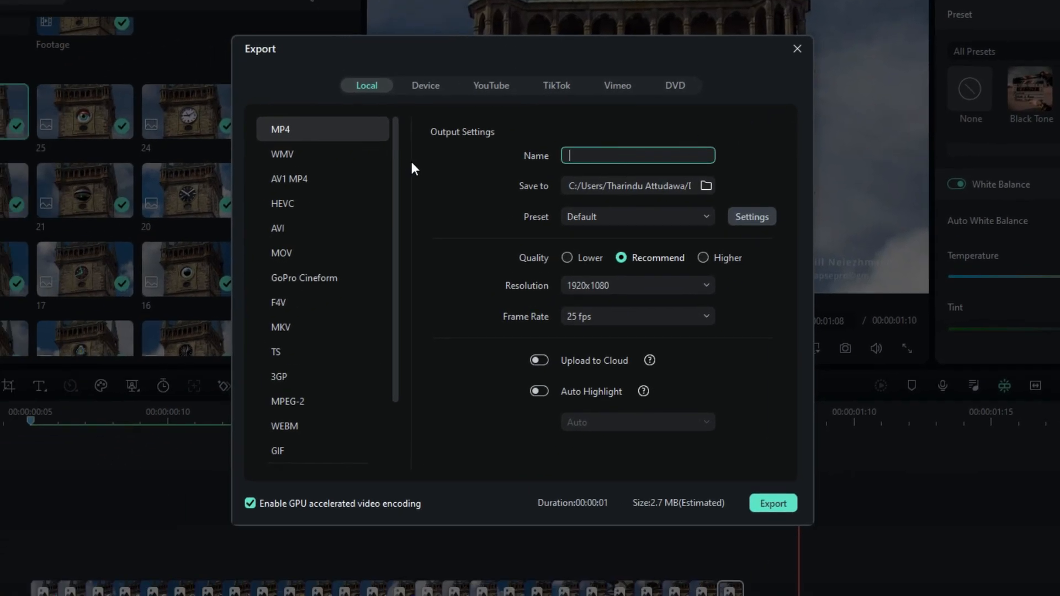
{"action": "type", "text": "Ai Video"}
{"action": "left_click", "coordinate": [594, 216]}
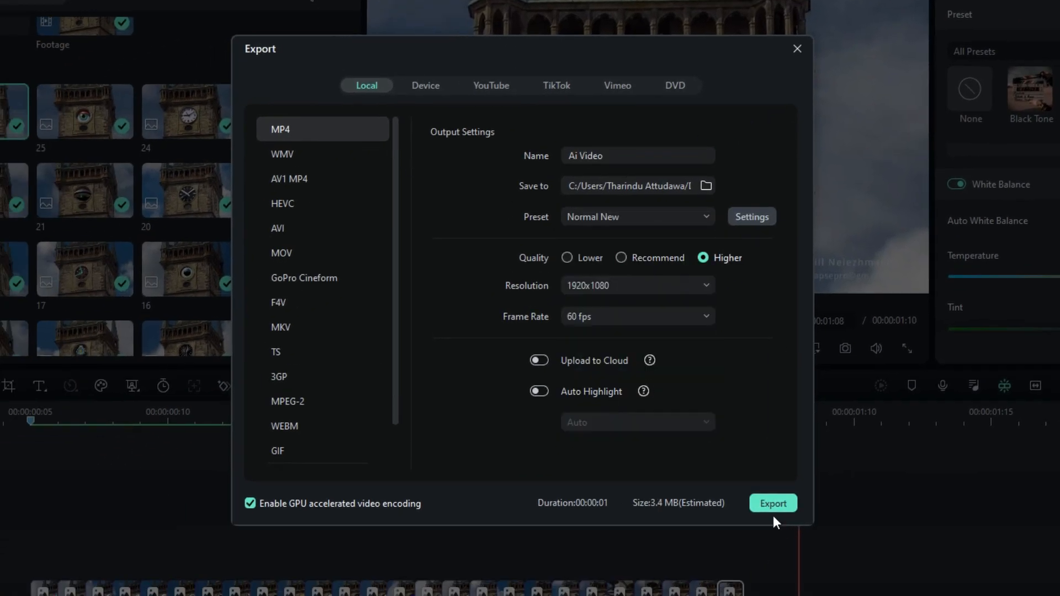
{"action": "left_click", "coordinate": [774, 505]}
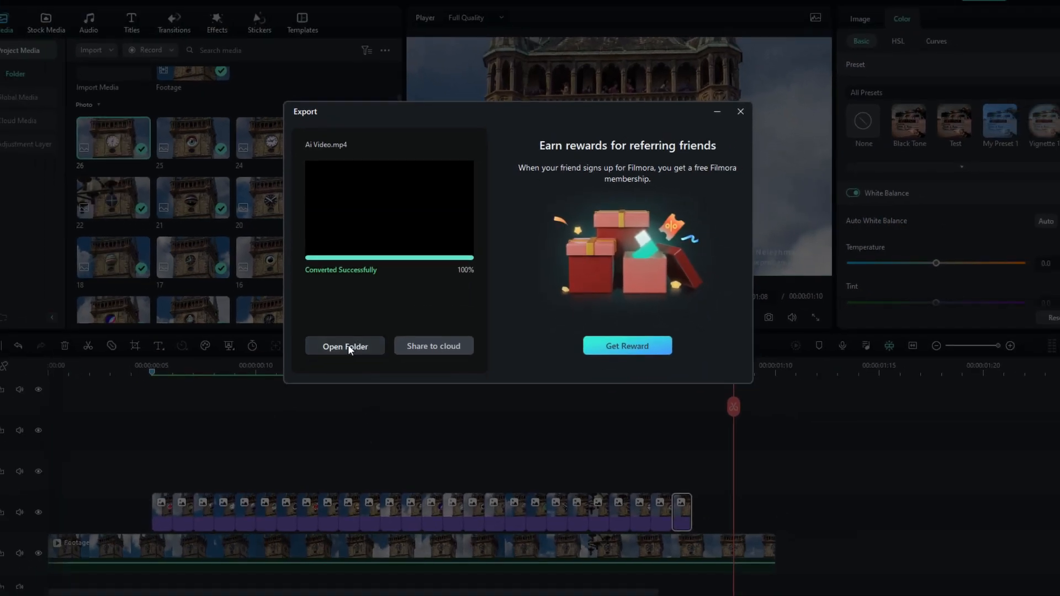
Step: Open the export folder and place the Ai Video clip on track 4 above the image sequence, aligned with the timeline start
{"action": "left_click", "coordinate": [349, 347]}
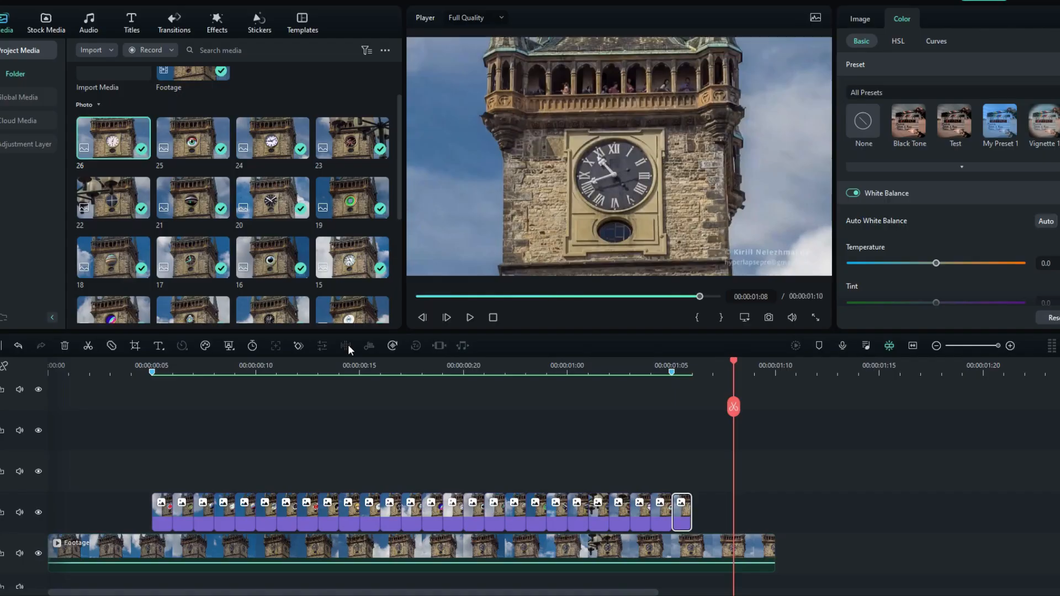
{"action": "left_click_drag", "start_coordinate": [755, 223], "coordinate": [197, 477]}
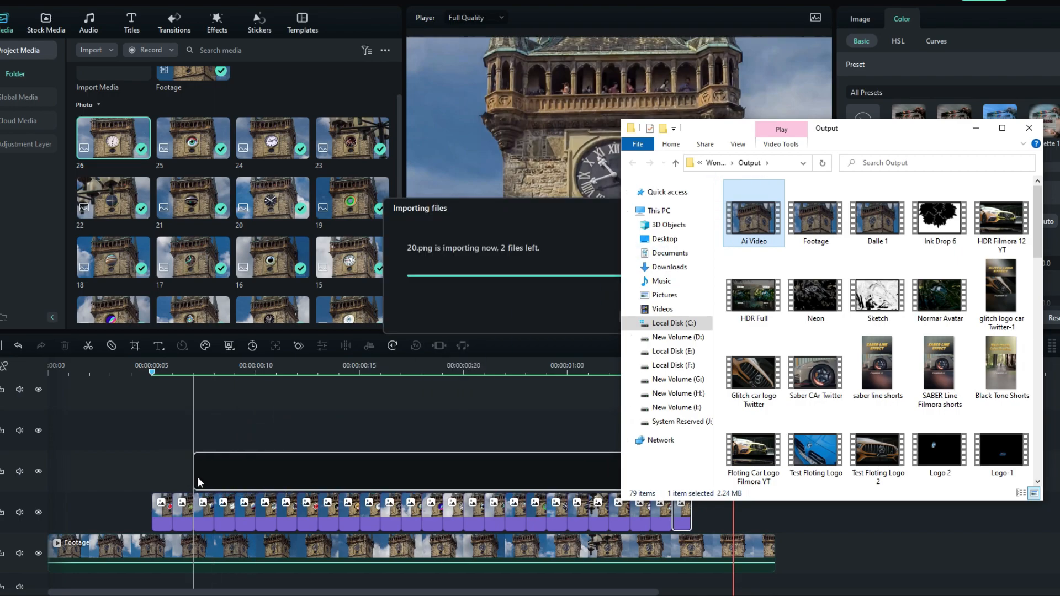
{"action": "left_click", "coordinate": [445, 317]}
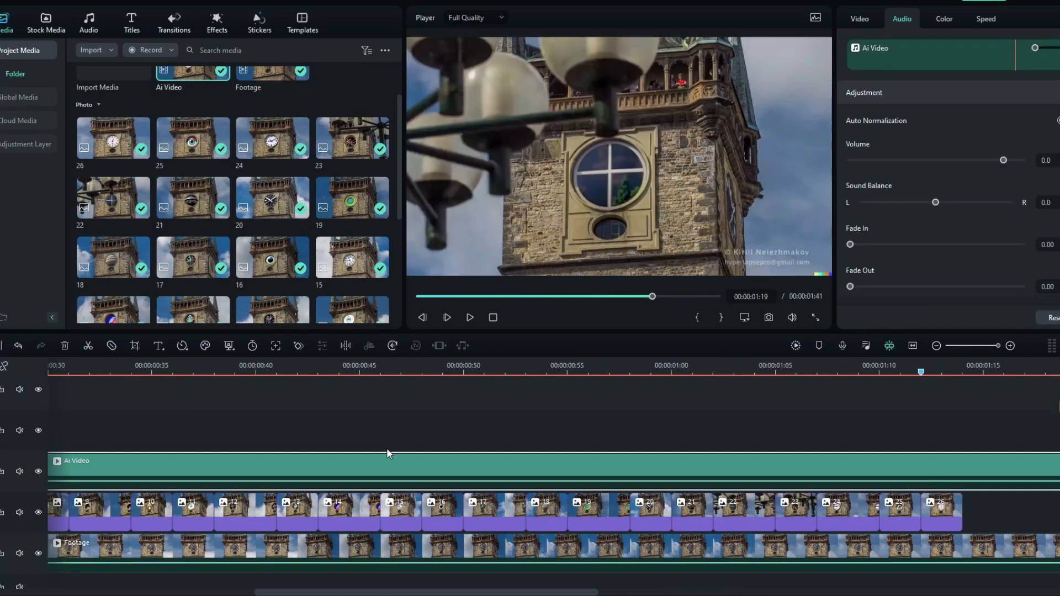
{"action": "left_click_drag", "start_coordinate": [104, 418], "coordinate": [102, 431]}
{"action": "left_click", "coordinate": [911, 348]}
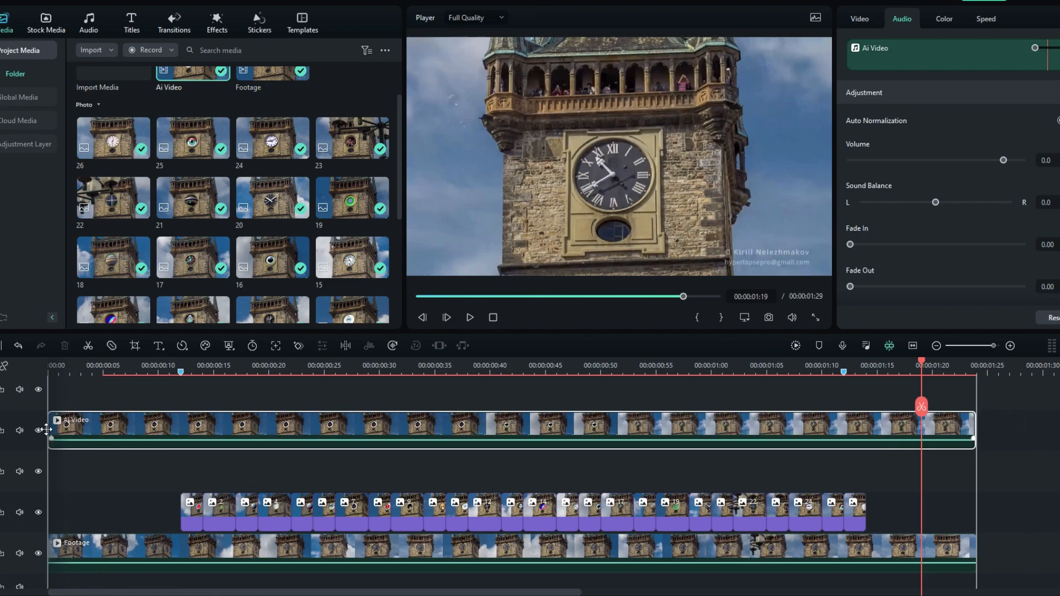
Step: Hide the image sequence and original Footage tracks and return the playhead to the timeline start
{"action": "left_click", "coordinate": [39, 512]}
{"action": "left_click", "coordinate": [38, 553]}
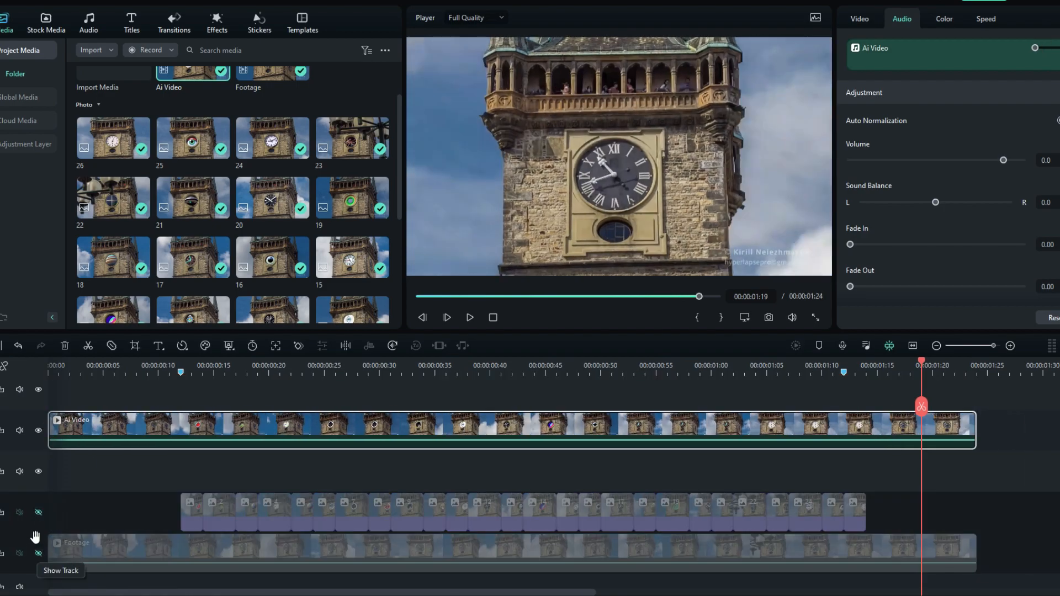
{"action": "left_click", "coordinate": [68, 368]}
{"action": "left_click_drag", "start_coordinate": [66, 369], "coordinate": [48, 369]}
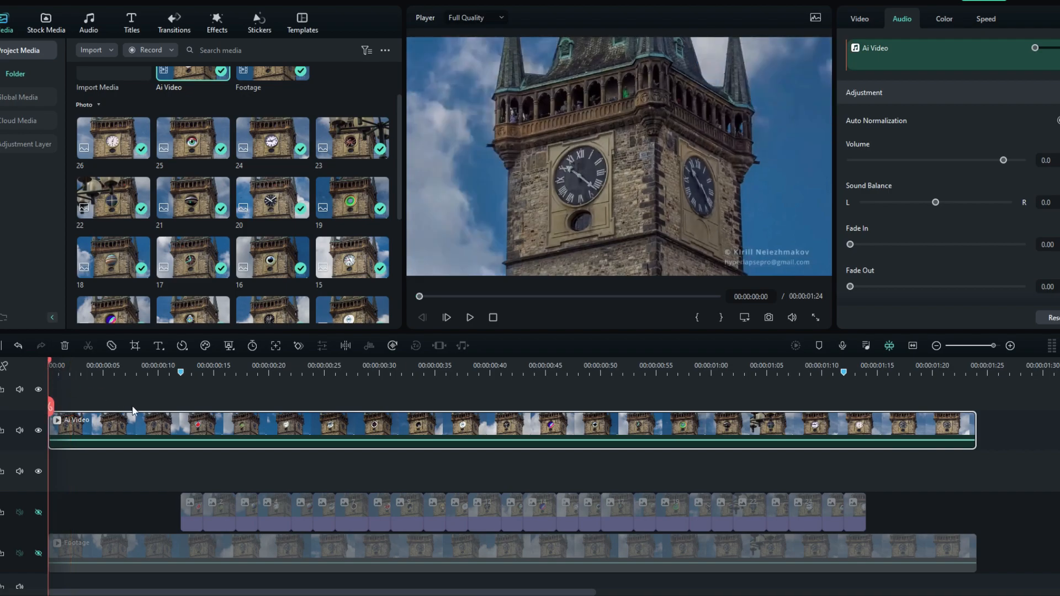
Step: Apply a customized speed ramp to the Ai Video clip, fast at both ends and slow through the middle, and render the timeline preview
{"action": "left_click", "coordinate": [179, 369]}
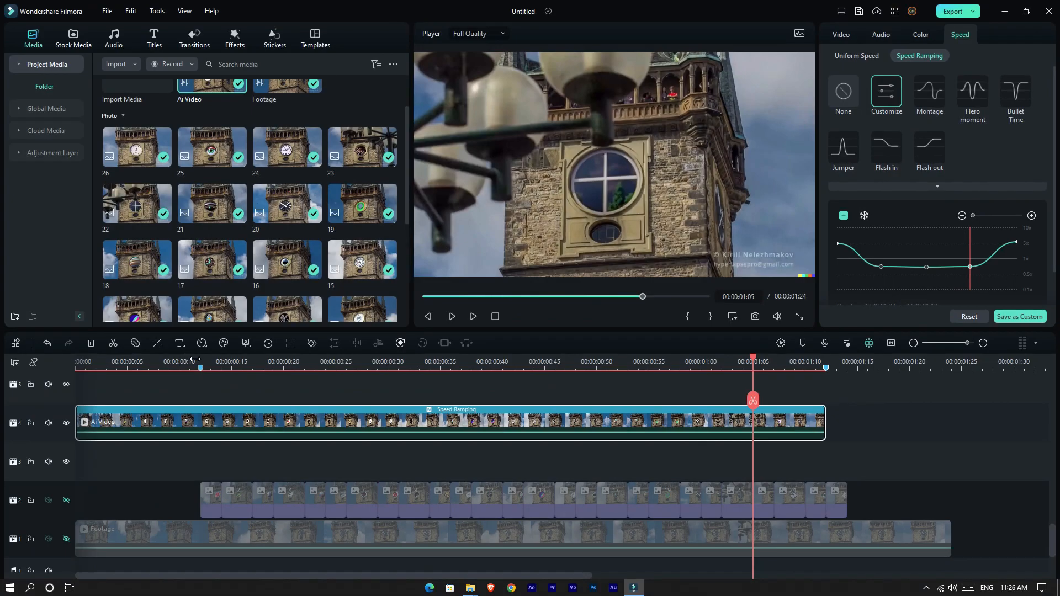
{"action": "left_click", "coordinate": [120, 391]}
{"action": "left_click_drag", "start_coordinate": [120, 391], "coordinate": [76, 362]}
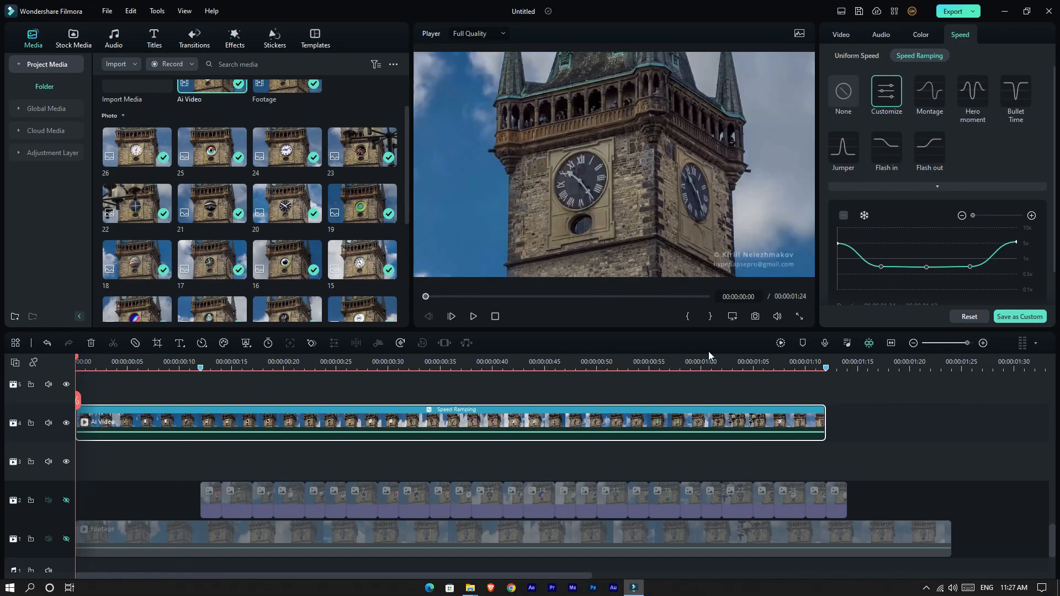
{"action": "left_click", "coordinate": [781, 343]}
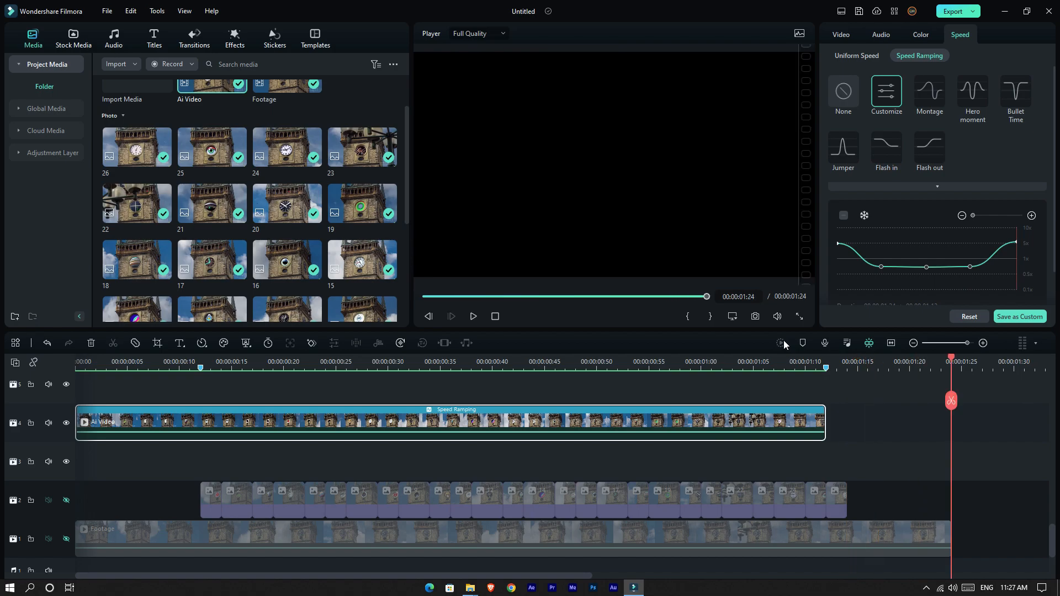
Step: Limit the playback range to end with the Ai Video clip at 00:00:01:12 and play the finished effect from the start
{"action": "left_click", "coordinate": [815, 362]}
{"action": "mouse_move", "coordinate": [821, 362]}
{"action": "left_mouse_down"}
{"action": "mouse_move", "coordinate": [471, 362]}
{"action": "mouse_move", "coordinate": [836, 361]}
{"action": "left_mouse_up"}
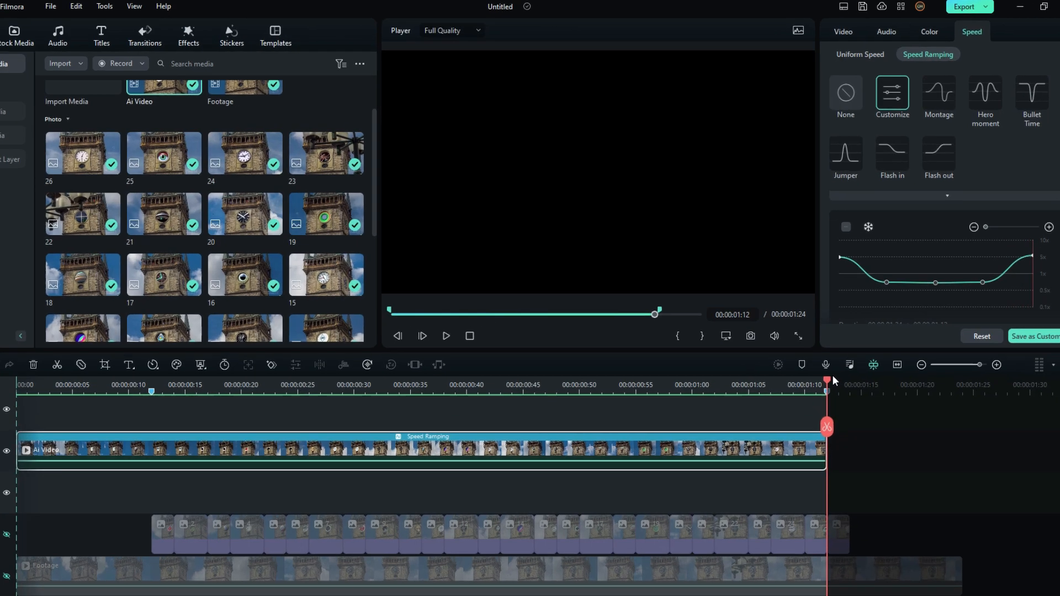
{"action": "key", "text": "space"}
{"action": "key", "text": "space"}
{"action": "key", "text": "space"}
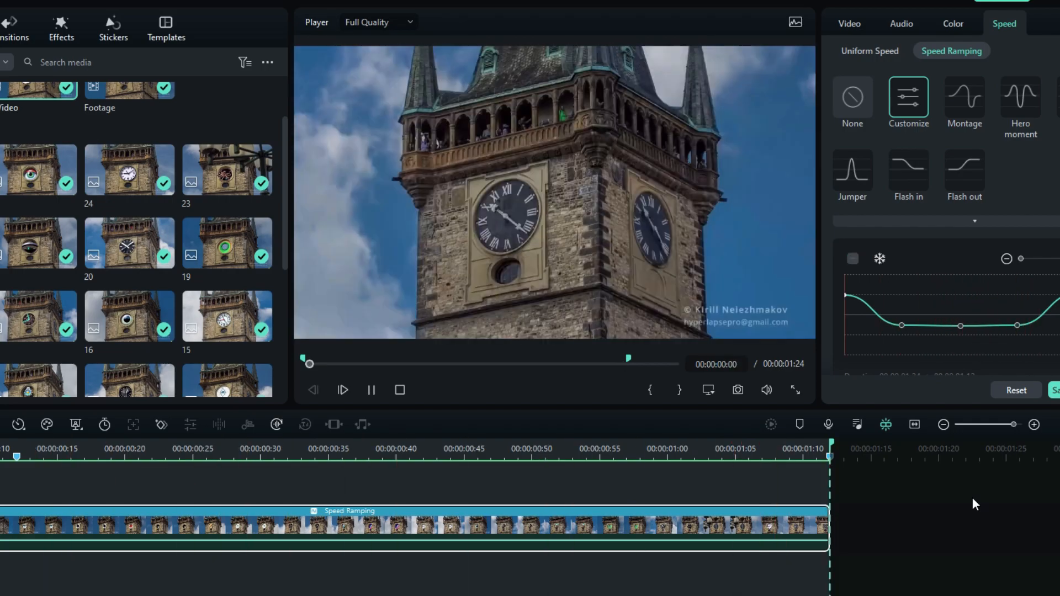